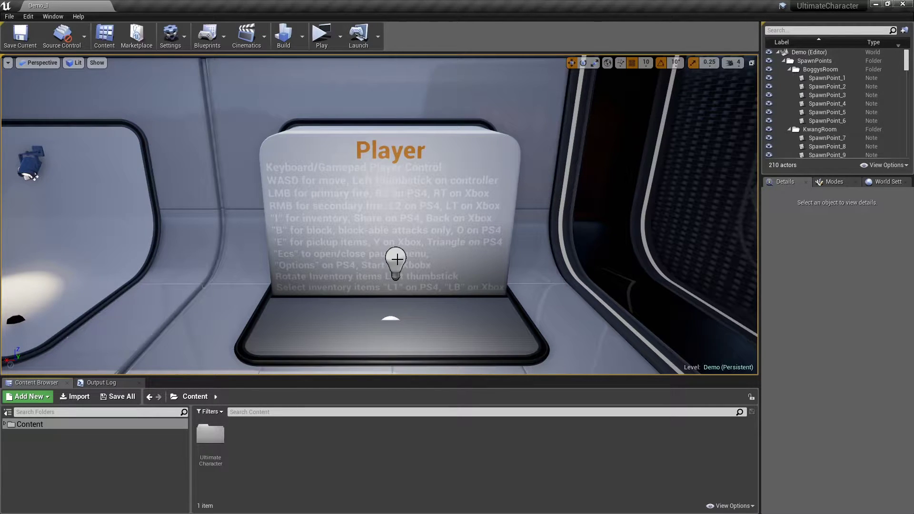
Step: Create a child Blueprint class of BP_Checkpoint in the UltimateCharacter/Blueprints/Saving folder, keeping the default name
{"action": "double_click", "coordinate": [210, 437]}
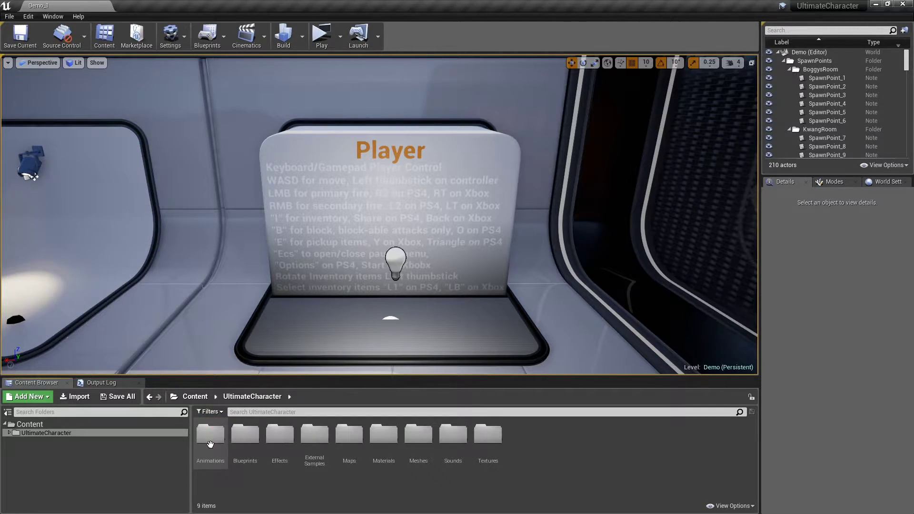
{"action": "double_click", "coordinate": [246, 434]}
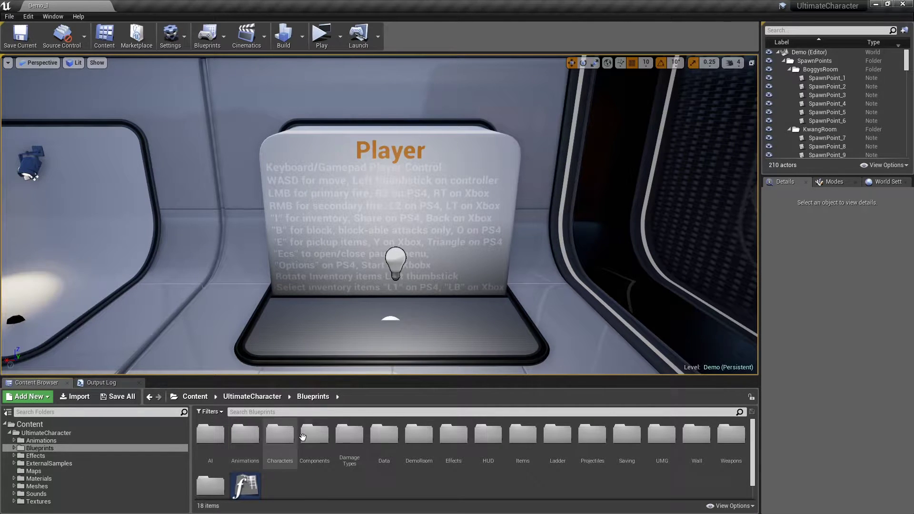
{"action": "double_click", "coordinate": [627, 433]}
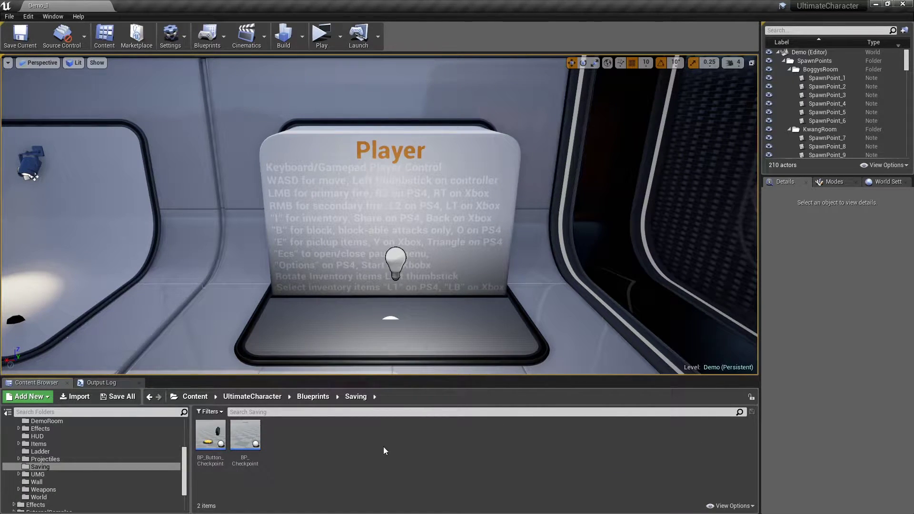
{"action": "right_click", "coordinate": [249, 444]}
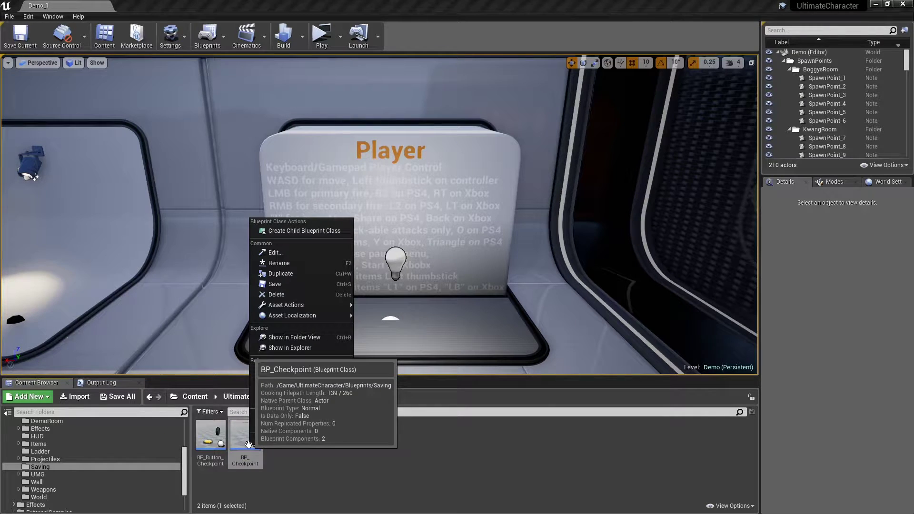
{"action": "left_click", "coordinate": [284, 233]}
{"action": "key", "text": "Return"}
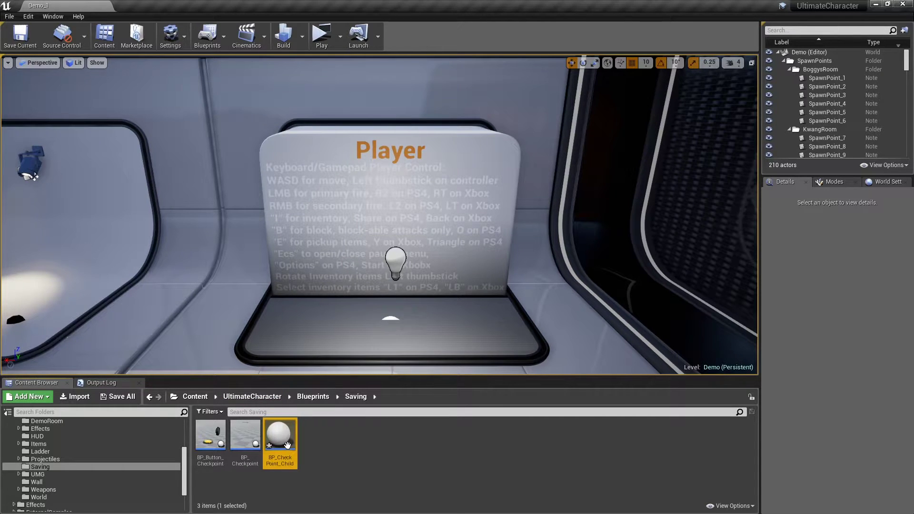
Step: Open the new child Blueprint and inspect its inherited Trigger box and SpawnPoint components
{"action": "double_click", "coordinate": [287, 446]}
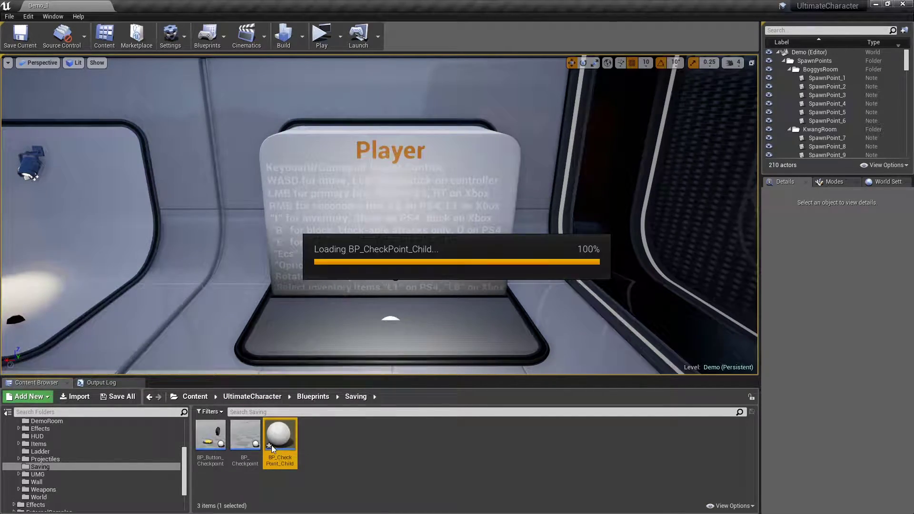
{"action": "left_click", "coordinate": [87, 65]}
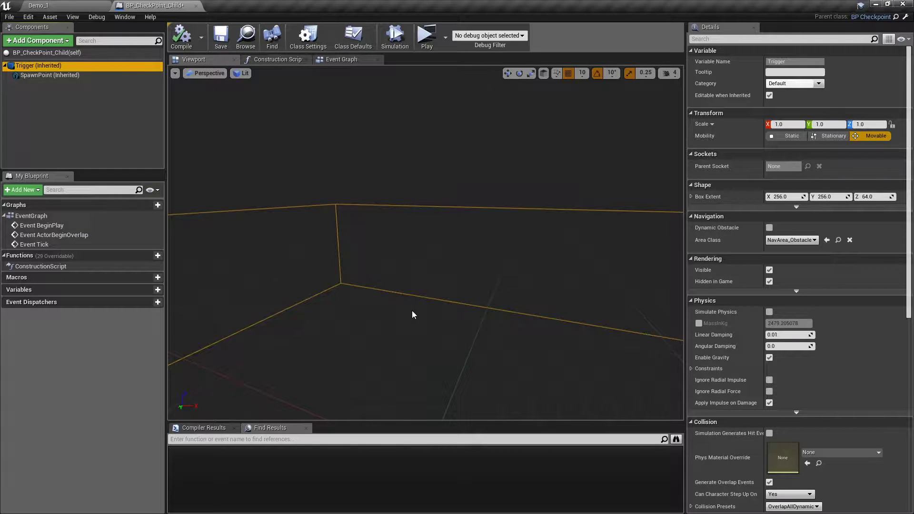
{"action": "right_click_drag", "start_coordinate": [413, 310], "coordinate": [381, 318]}
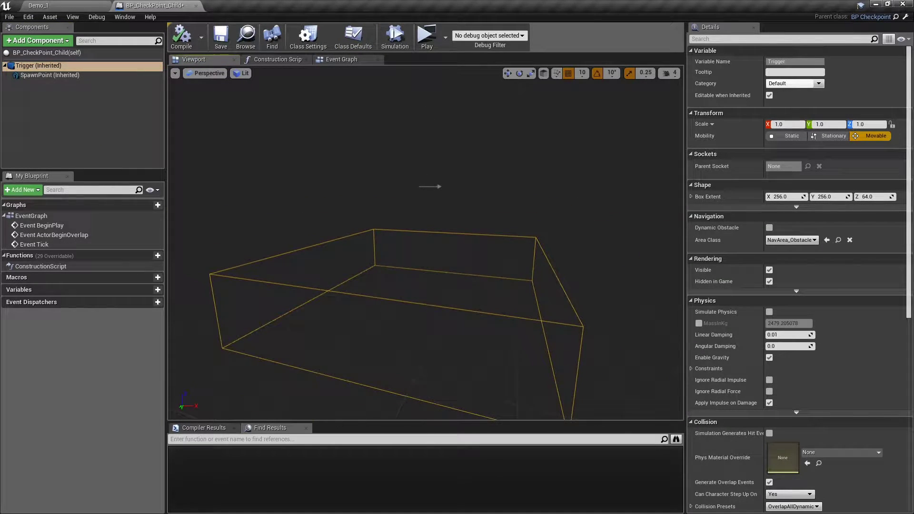
{"action": "left_click_drag", "start_coordinate": [412, 347], "coordinate": [412, 310]}
{"action": "left_click", "coordinate": [58, 75]}
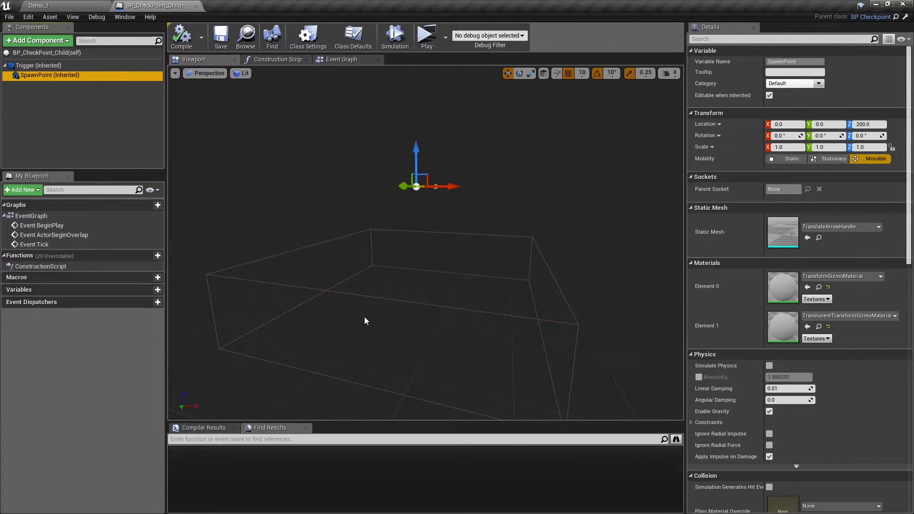
Step: Open the BP_Button_Checkpoint Blueprint from the level's Saving folder and examine its Event Graph
{"action": "left_click", "coordinate": [50, 5]}
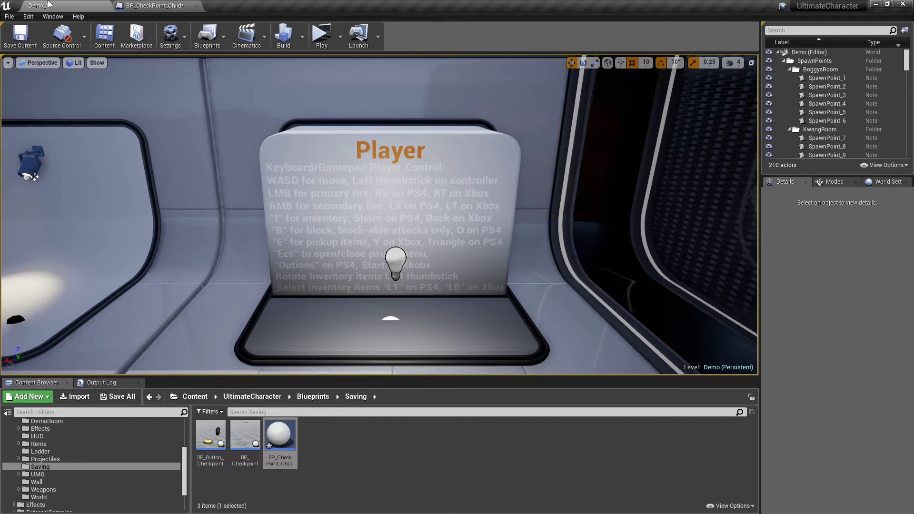
{"action": "double_click", "coordinate": [196, 439]}
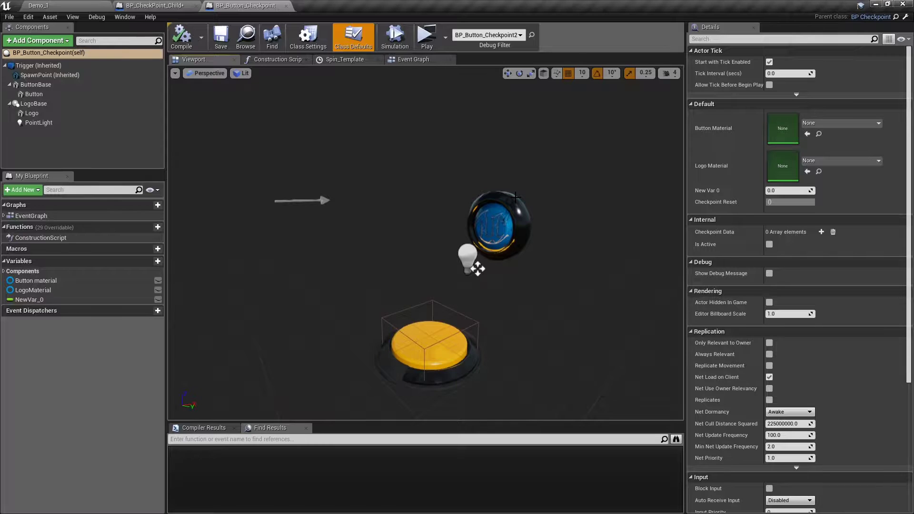
{"action": "left_click", "coordinate": [413, 59]}
{"action": "right_click_drag", "start_coordinate": [383, 107], "coordinate": [409, 134]}
{"action": "scroll", "coordinate": [333, 201], "scroll_direction": "up", "scroll_amount": 3}
{"action": "right_click_drag", "start_coordinate": [317, 223], "coordinate": [355, 235]}
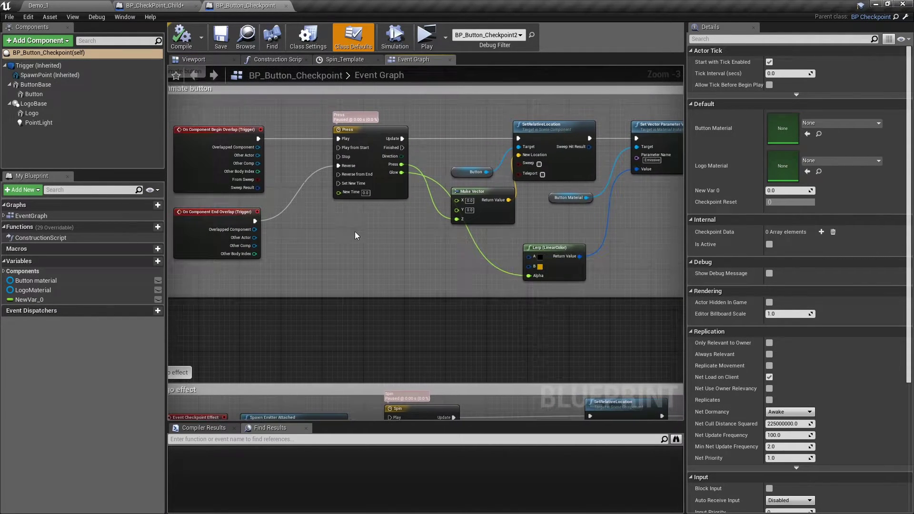
Step: Locate the existing On Component Begin Overlap event node of the inherited Trigger component
{"action": "left_click", "coordinate": [38, 65]}
{"action": "scroll", "coordinate": [720, 324], "scroll_direction": "down", "scroll_amount": 5}
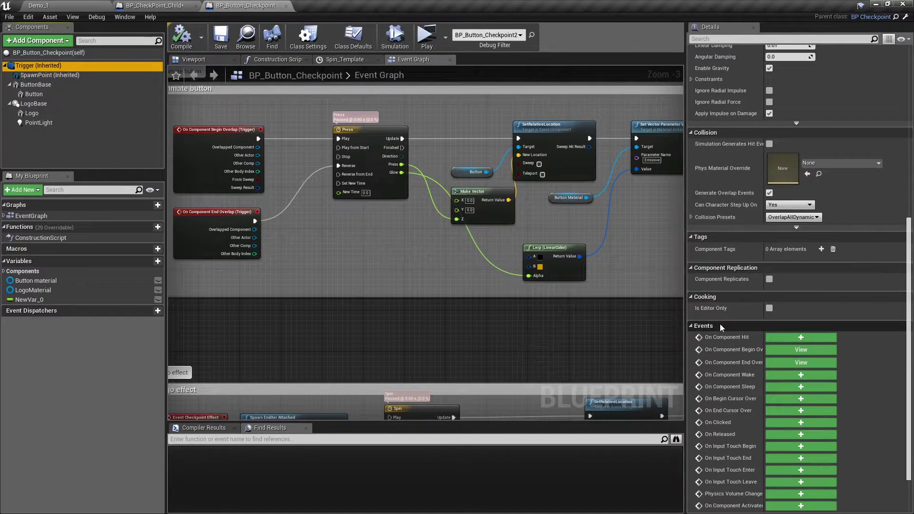
{"action": "scroll", "coordinate": [720, 324], "scroll_direction": "down", "scroll_amount": 2}
{"action": "left_click", "coordinate": [776, 303]}
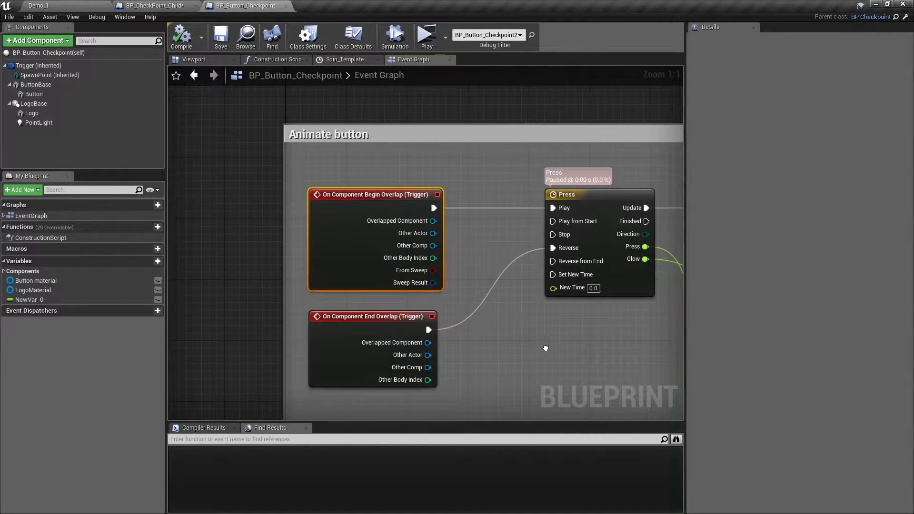
Step: Examine the Animate button and Logo effect groups, and review the overridable functions for the Checkpoint Effect event
{"action": "scroll", "coordinate": [484, 349], "scroll_direction": "down", "scroll_amount": 4}
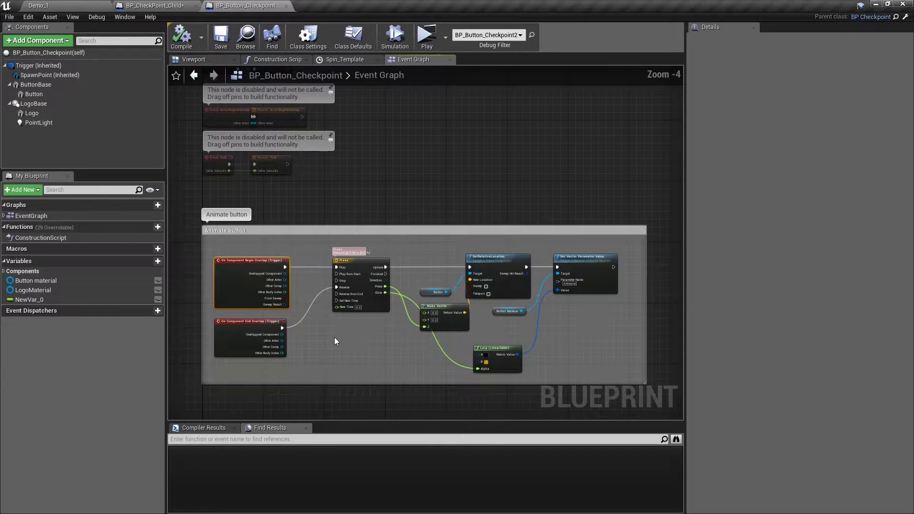
{"action": "right_click_drag", "start_coordinate": [335, 337], "coordinate": [372, 211]}
{"action": "right_click_drag", "start_coordinate": [349, 303], "coordinate": [332, 205]}
{"action": "scroll", "coordinate": [248, 316], "scroll_direction": "up", "scroll_amount": 3}
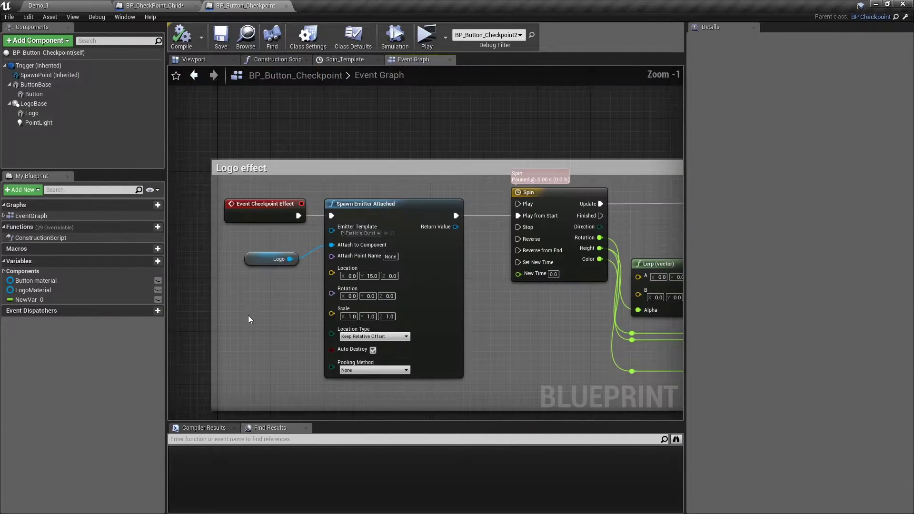
{"action": "left_click", "coordinate": [260, 210]}
{"action": "left_click", "coordinate": [114, 228]}
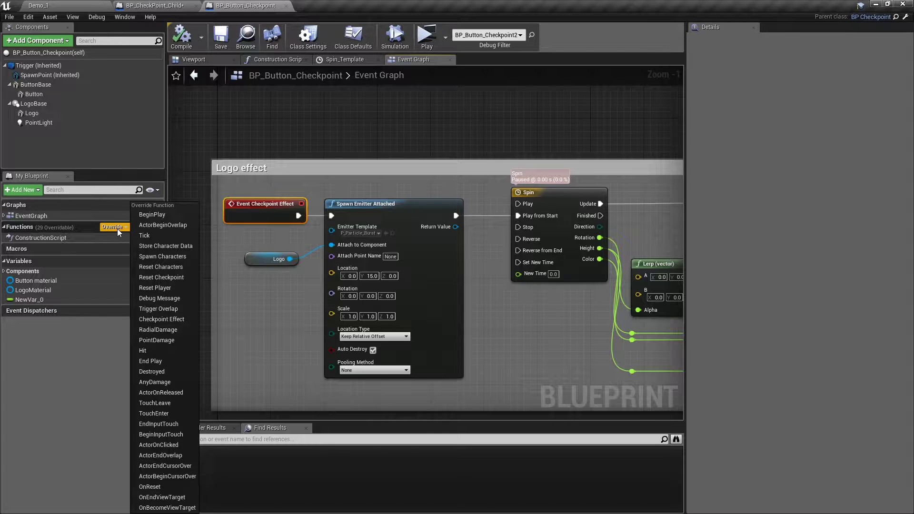
{"action": "left_click", "coordinate": [233, 212]}
{"action": "left_click", "coordinate": [258, 237]}
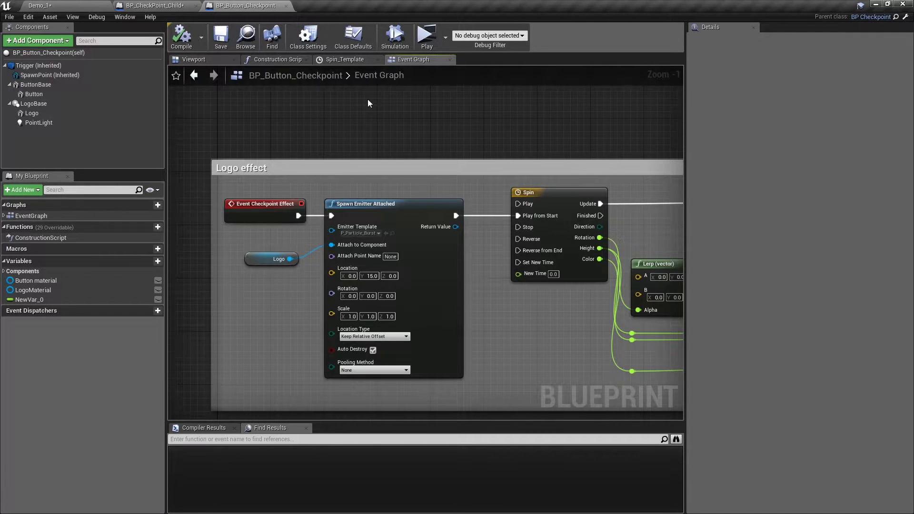
Step: Play-test the game by walking the character on and off the Checkpoint button, and end the session
{"action": "left_click", "coordinate": [427, 37]}
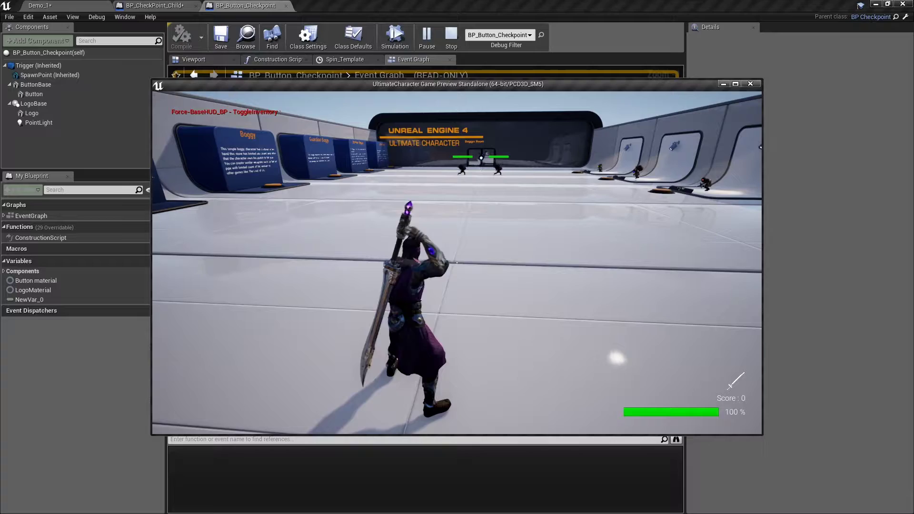
{"action": "key", "text": "w"}
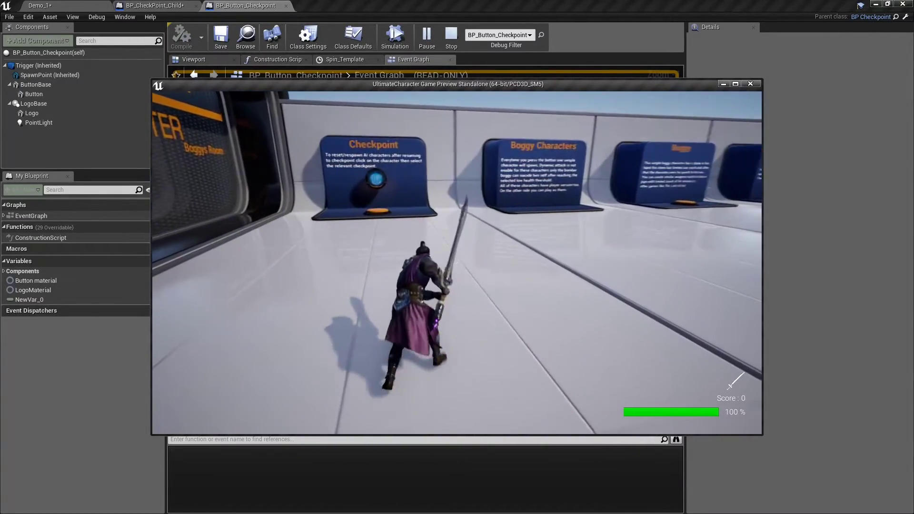
{"action": "key", "text": "w"}
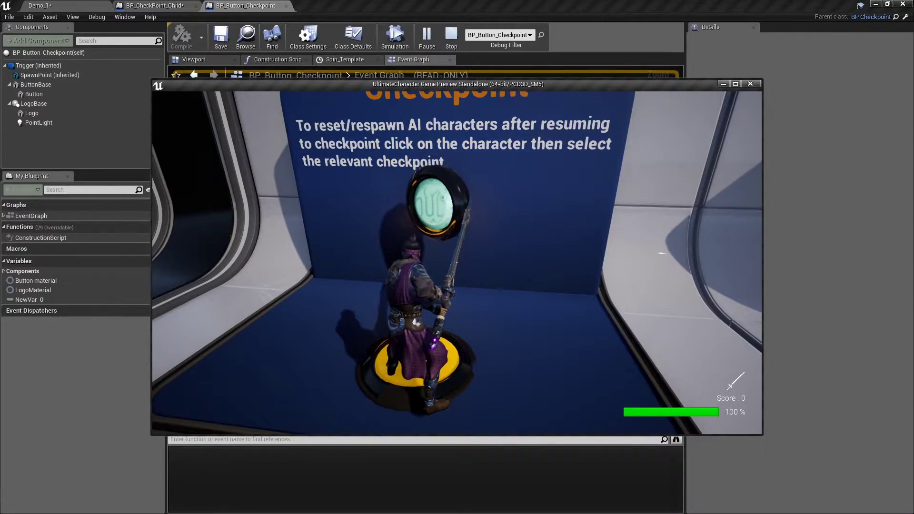
{"action": "key", "text": "s"}
{"action": "key", "text": "w"}
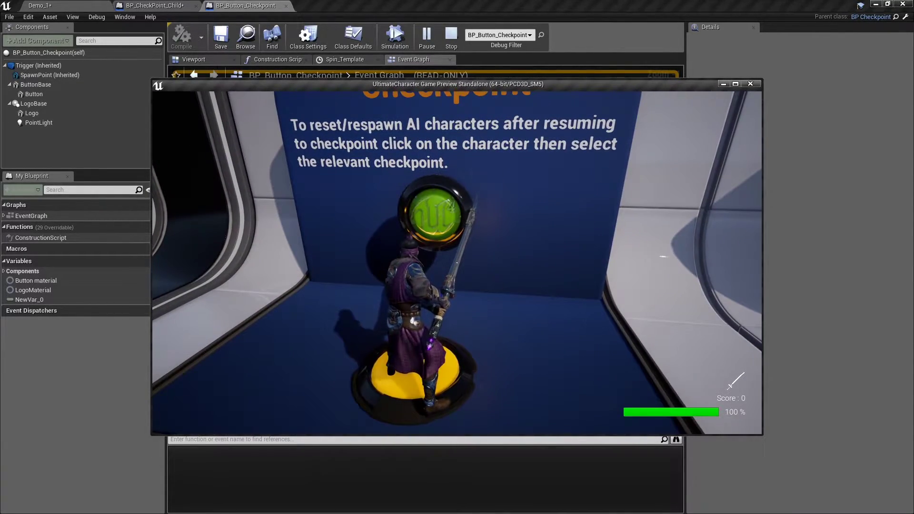
{"action": "key", "text": "s"}
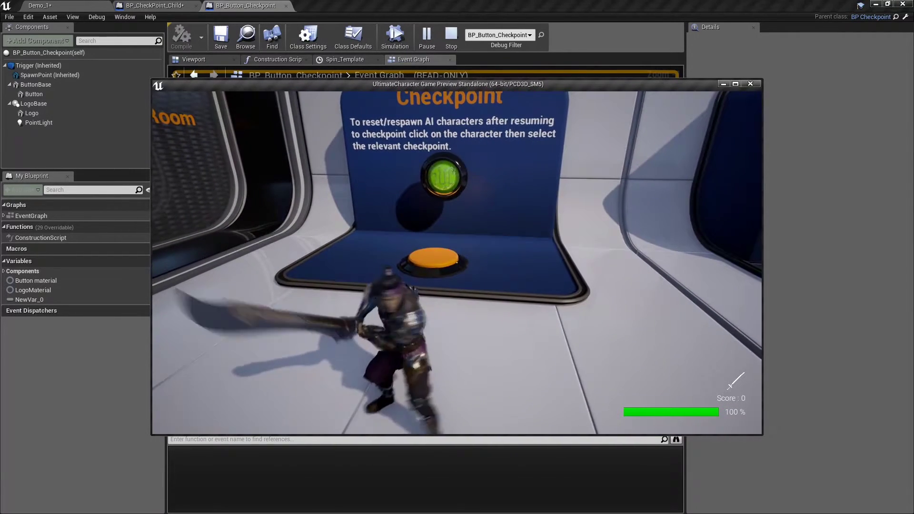
{"action": "key", "text": "w"}
{"action": "key", "text": "Escape"}
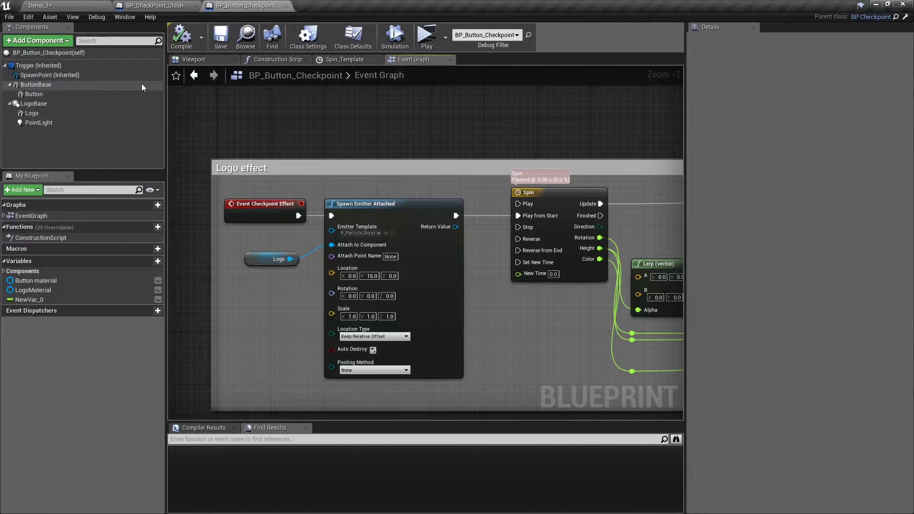
Step: In the Demo level, assign the Boggys Room checkpoint button as the Check Point of AI_BomberBoggy_BP by picking it in the scene
{"action": "left_click", "coordinate": [72, 5]}
{"action": "right_click_drag", "start_coordinate": [349, 217], "coordinate": [191, 247]}
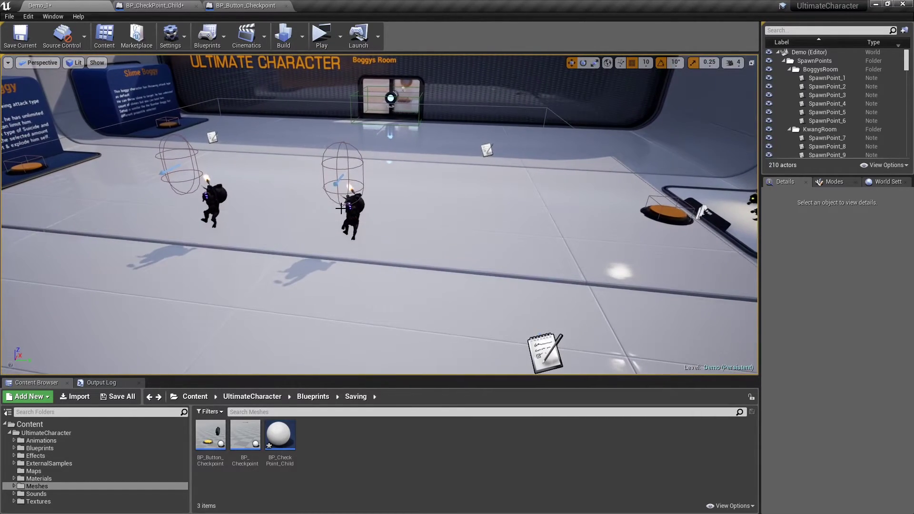
{"action": "left_click", "coordinate": [347, 215]}
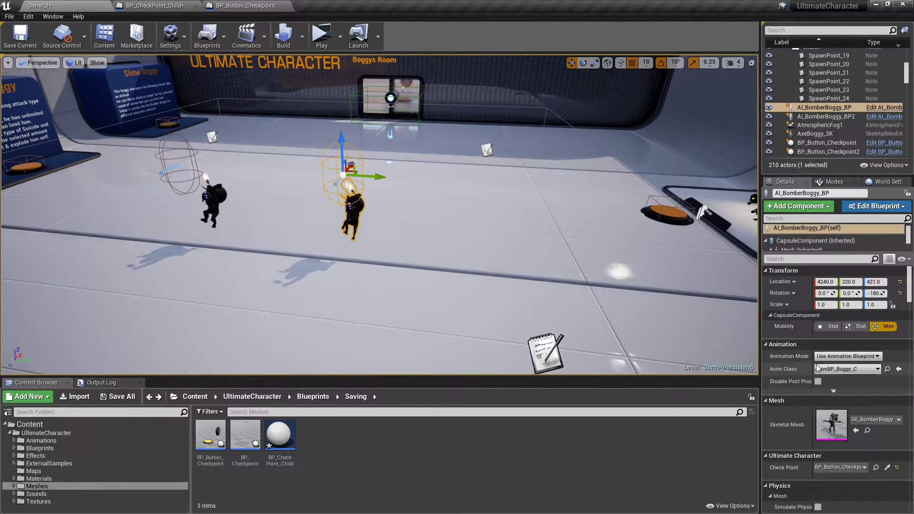
{"action": "scroll", "coordinate": [819, 379], "scroll_direction": "down", "scroll_amount": 3}
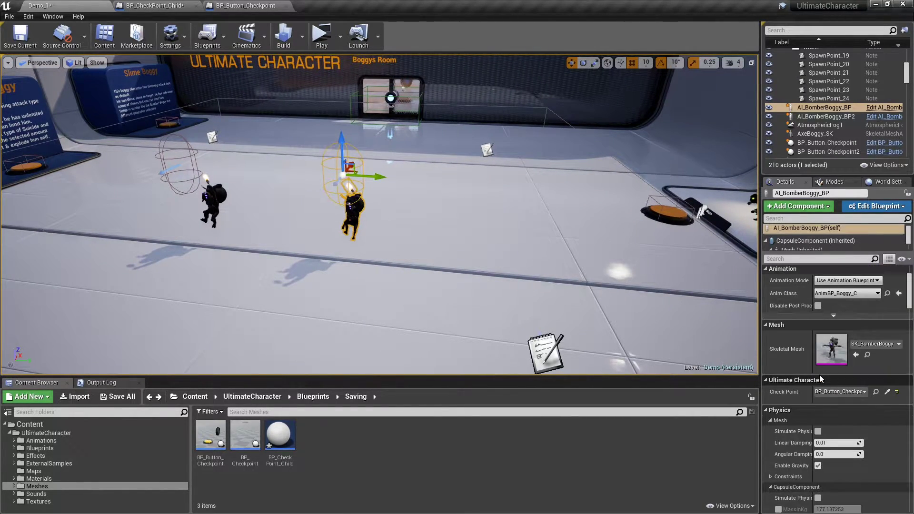
{"action": "left_click", "coordinate": [888, 392]}
{"action": "right_click_drag", "start_coordinate": [481, 282], "coordinate": [2, 211]}
{"action": "key", "text": "w"}
{"action": "right_click_drag", "start_coordinate": [352, 242], "coordinate": [337, 190]}
{"action": "left_click", "coordinate": [363, 197]}
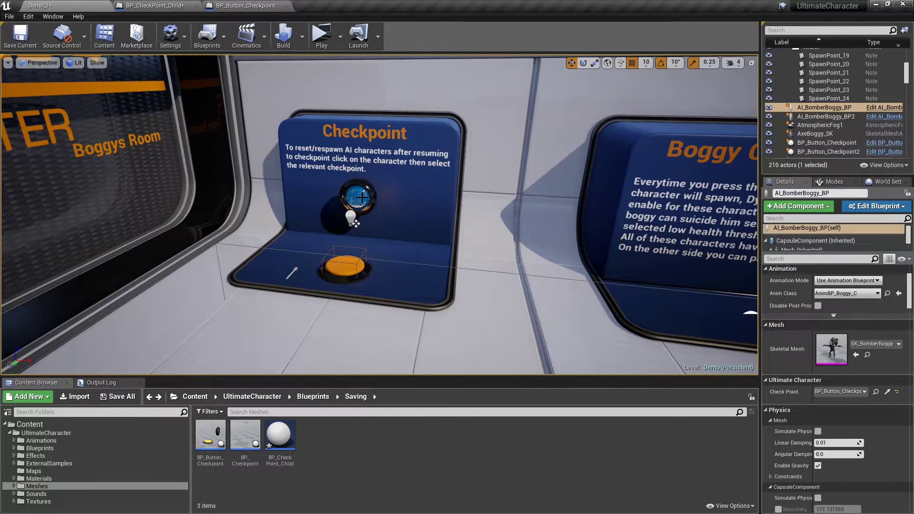
Step: Add a reference to the level's BP_Button_Checkpoint actor in an empty area of the Level Blueprint's Event Graph
{"action": "left_click", "coordinate": [355, 221]}
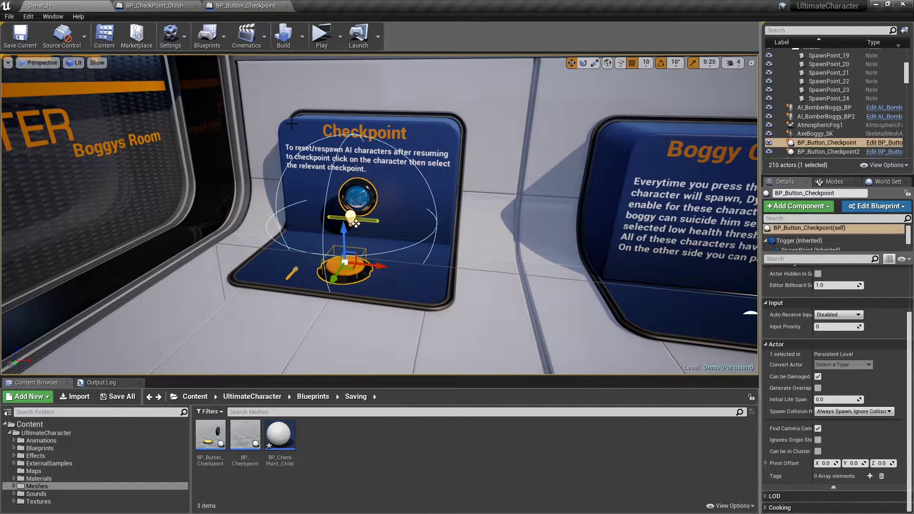
{"action": "left_click", "coordinate": [221, 46]}
{"action": "left_click", "coordinate": [236, 115]}
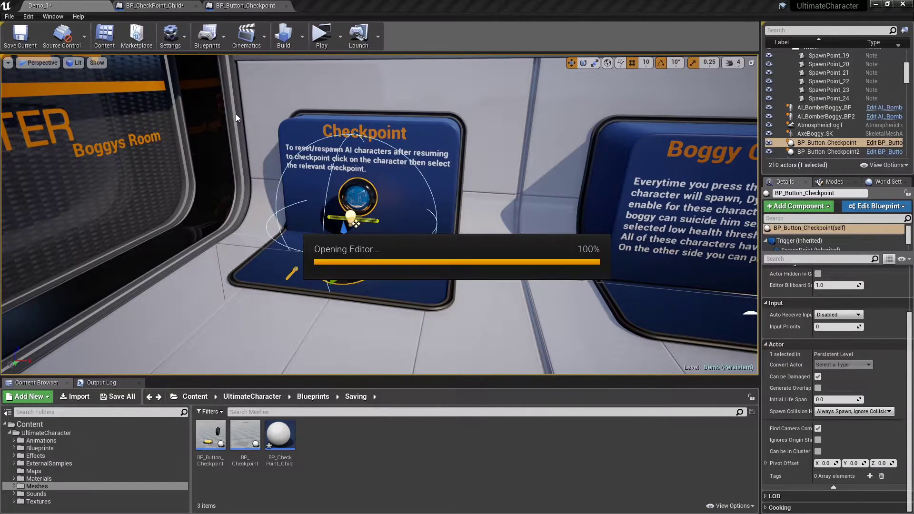
{"action": "right_click_drag", "start_coordinate": [587, 327], "coordinate": [252, 159]}
{"action": "scroll", "coordinate": [273, 188], "scroll_direction": "up", "scroll_amount": 1}
{"action": "right_click_drag", "start_coordinate": [273, 189], "coordinate": [264, 224]}
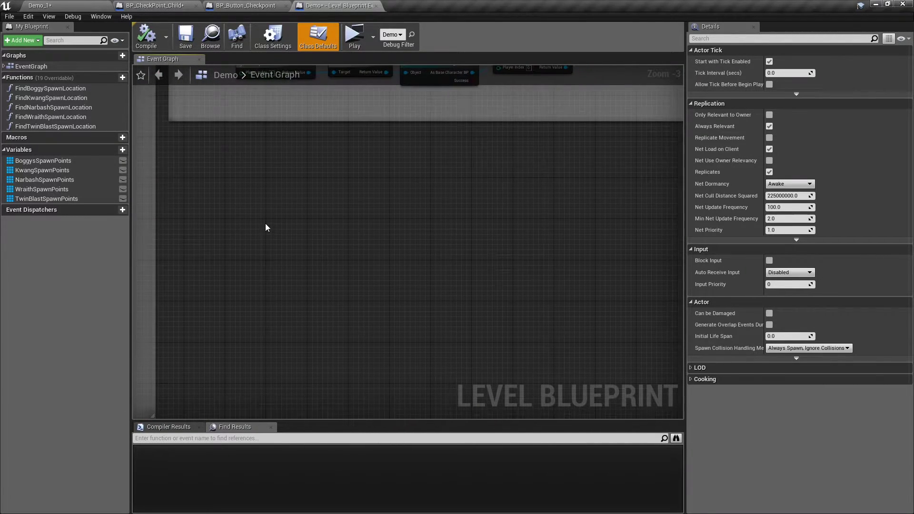
{"action": "right_click", "coordinate": [265, 224]}
{"action": "left_click", "coordinate": [326, 270]}
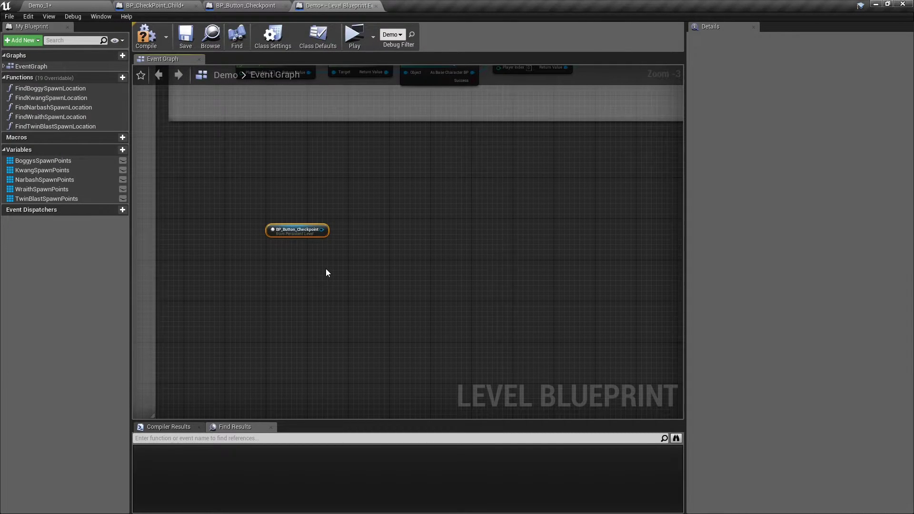
Step: Add a Spawn Actor from Class node beside the checkpoint reference and set its class to AI_BomberBoggy_BP
{"action": "right_click", "coordinate": [327, 269]}
{"action": "type", "text": "spawn"}
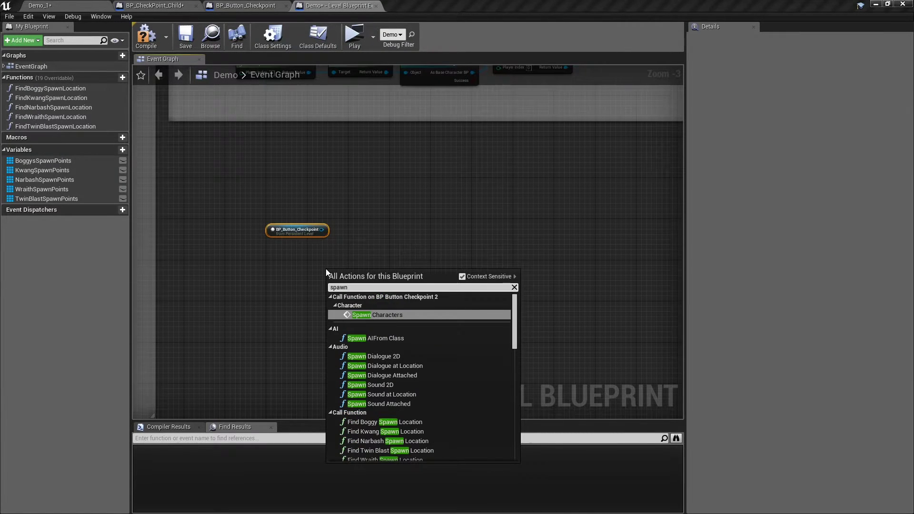
{"action": "type", "text": " actor"}
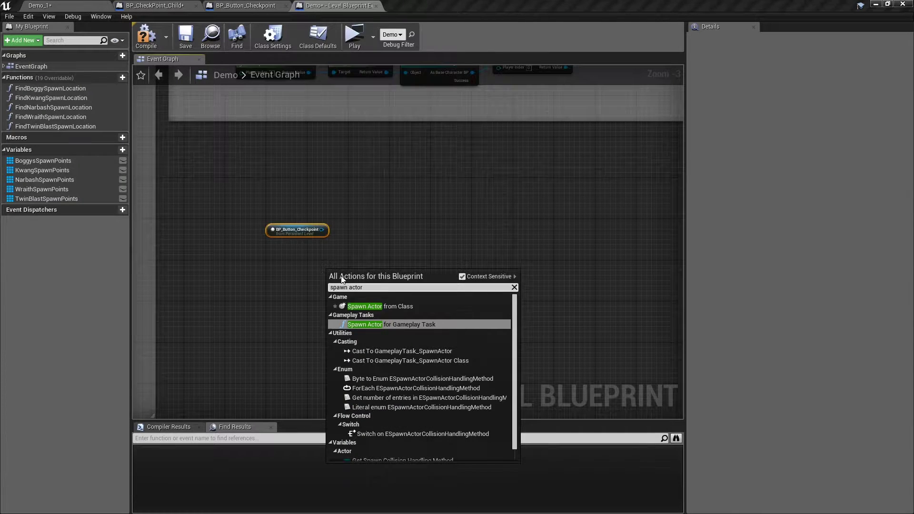
{"action": "left_click", "coordinate": [390, 306]}
{"action": "left_click_drag", "start_coordinate": [386, 278], "coordinate": [431, 216]}
{"action": "left_click", "coordinate": [413, 231]}
{"action": "type", "text": "ai"}
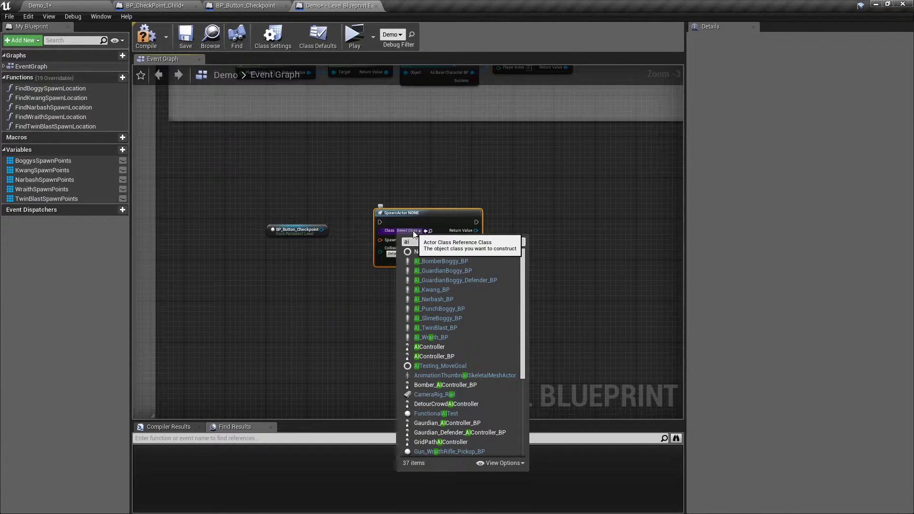
{"action": "left_click", "coordinate": [433, 261]}
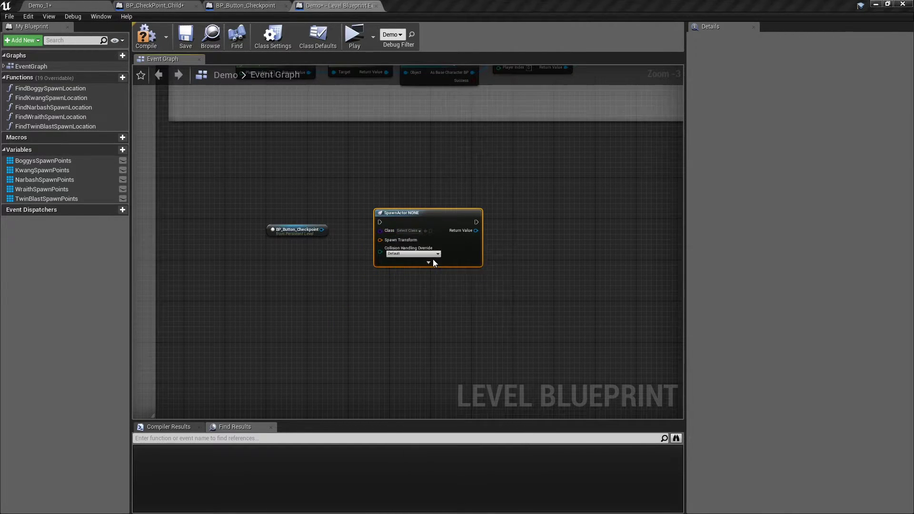
Step: Feed the spawn node's Spawn Transform from a Make Transform node and connect the BP_Button_Checkpoint reference to its Check Point input
{"action": "left_click_drag", "start_coordinate": [400, 248], "coordinate": [358, 308]}
{"action": "type", "text": "make transform"}
{"action": "key", "text": "Return"}
{"action": "left_click", "coordinate": [351, 333]}
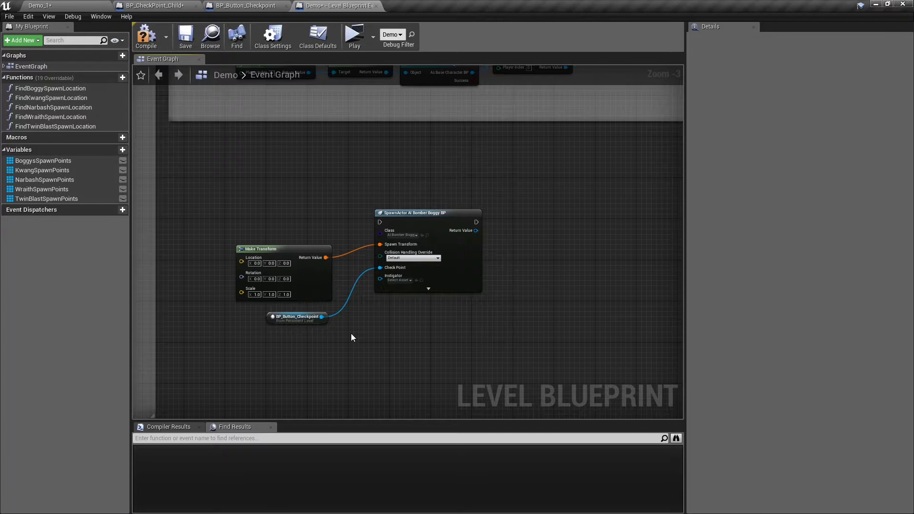
Step: Back in the Demo level, add an actor tag named Room-1 to the selected BP_Button_Checkpoint actor
{"action": "left_click", "coordinate": [80, 5]}
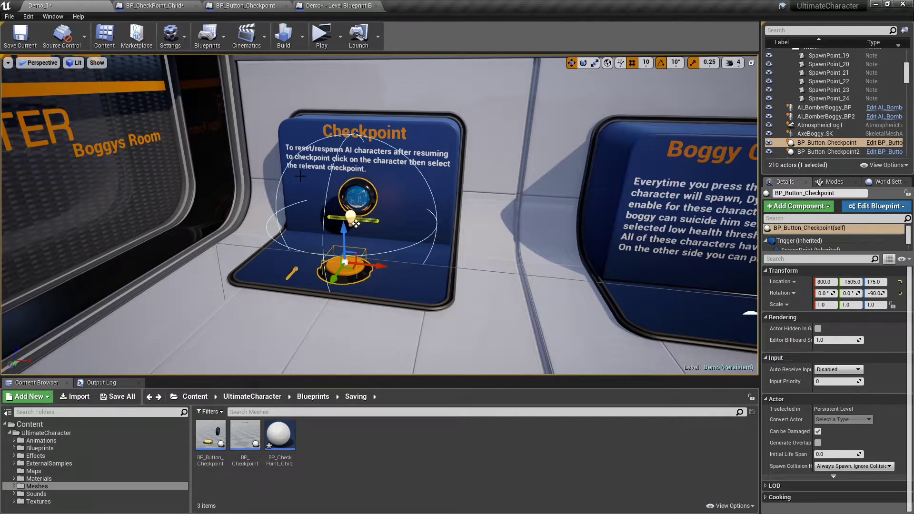
{"action": "left_click", "coordinate": [834, 475]}
{"action": "scroll", "coordinate": [833, 476], "scroll_direction": "down", "scroll_amount": 2}
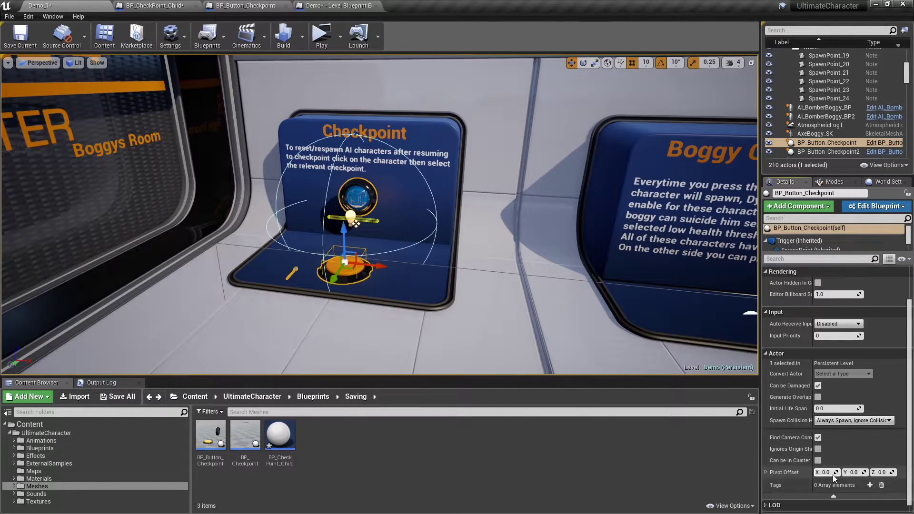
{"action": "left_click", "coordinate": [871, 477]}
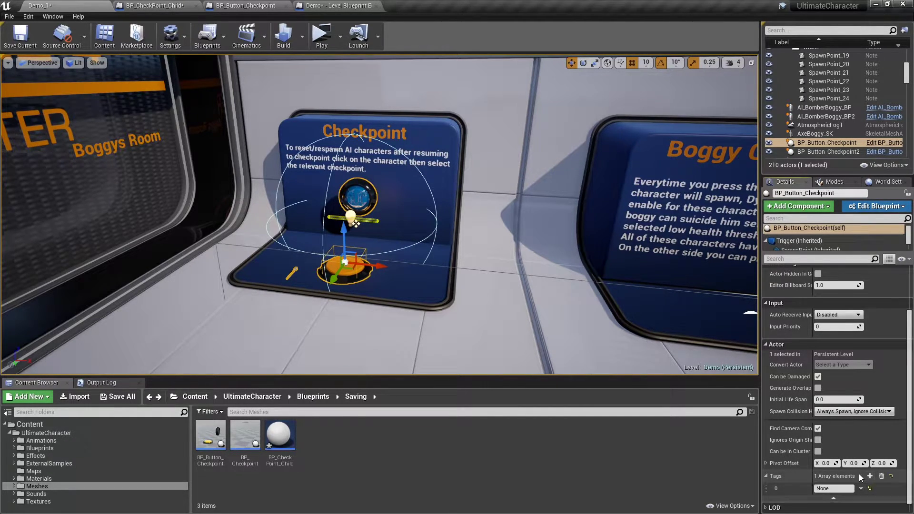
{"action": "scroll", "coordinate": [853, 475], "scroll_direction": "down", "scroll_amount": 1}
{"action": "left_click", "coordinate": [834, 477]}
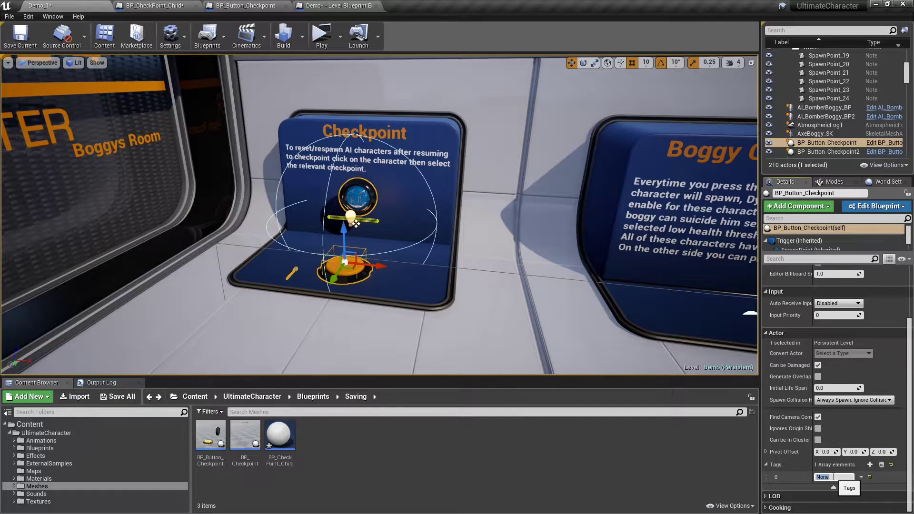
{"action": "type", "text": "Room-1"}
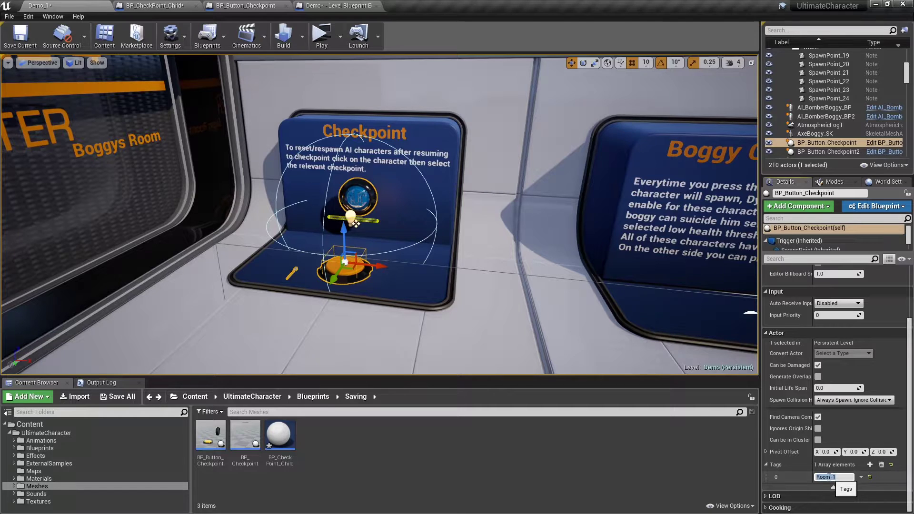
{"action": "key", "text": "Return"}
Step: Locate the level's GameMode_BP through the world settings and open its Blueprint
{"action": "left_click", "coordinate": [886, 181]}
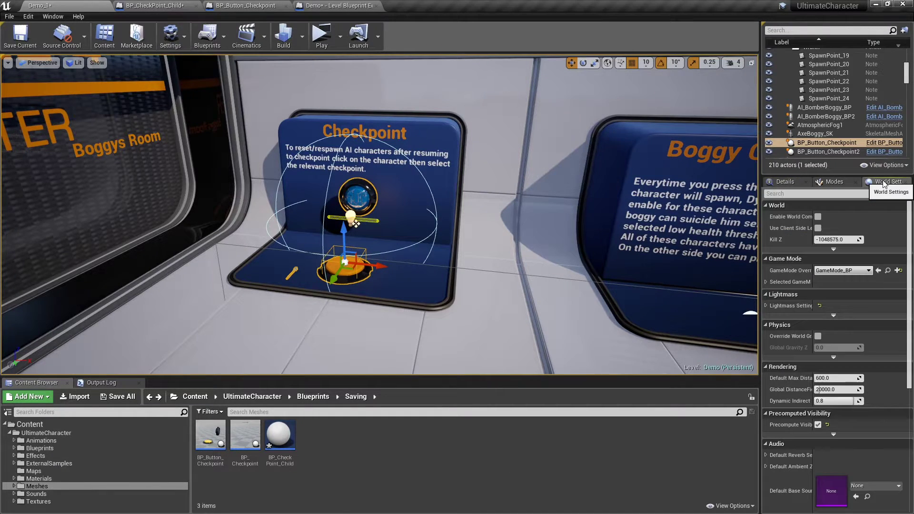
{"action": "left_click", "coordinate": [888, 271]}
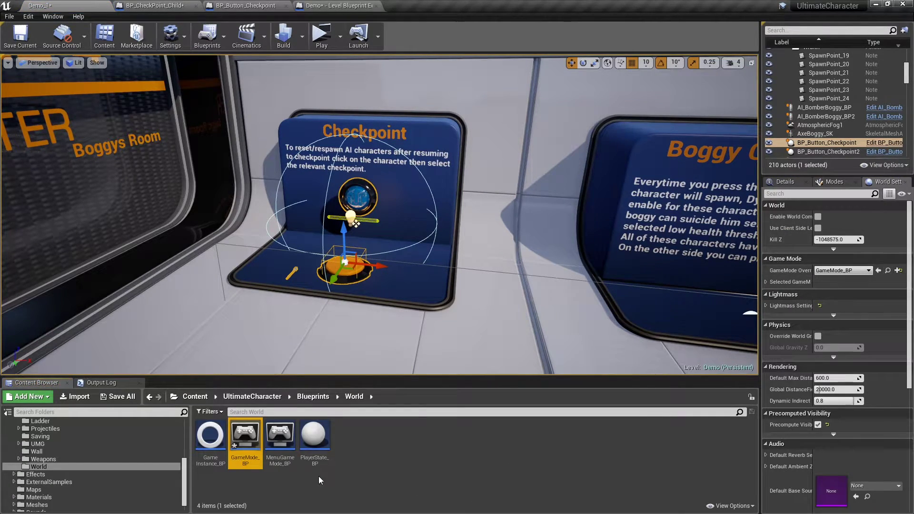
{"action": "double_click", "coordinate": [252, 438]}
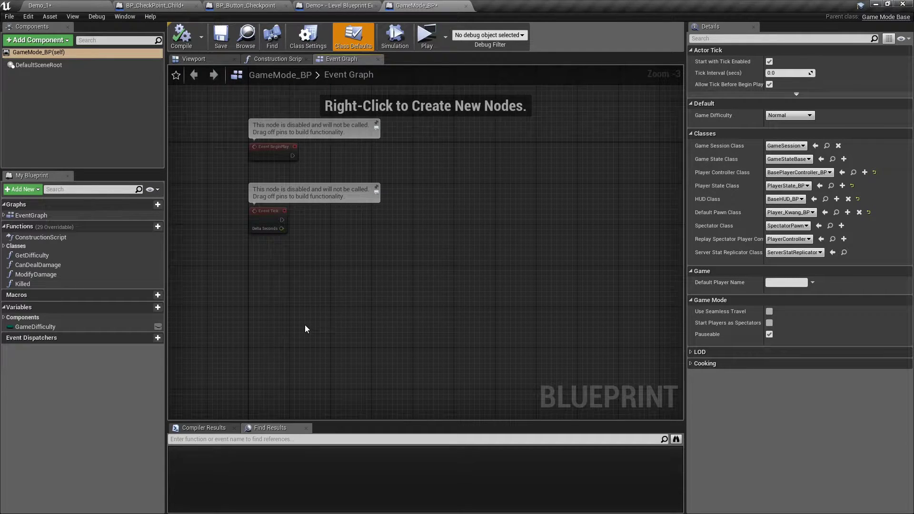
Step: Add a Get All Actors Of Class node to the GameMode_BP Event Graph with BP_Checkpoint as the actor class
{"action": "right_click", "coordinate": [305, 325]}
{"action": "type", "text": "get all actor"}
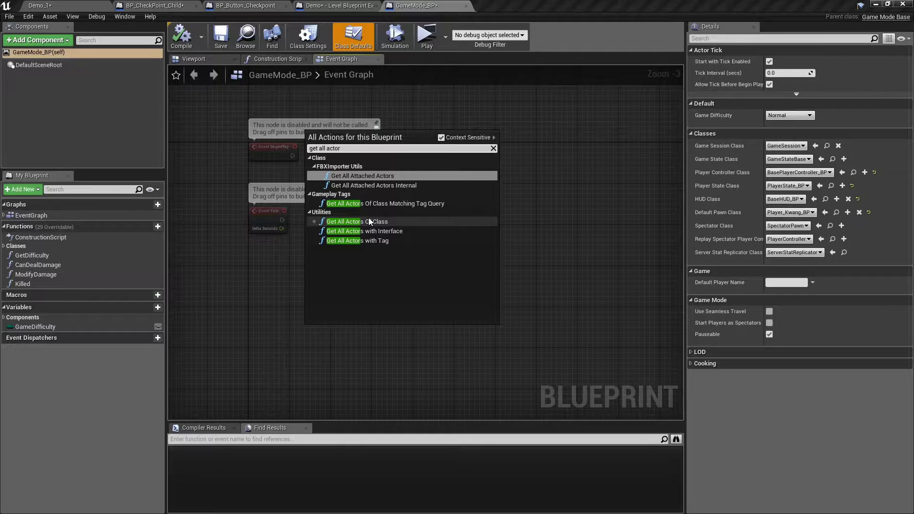
{"action": "left_click", "coordinate": [369, 222]}
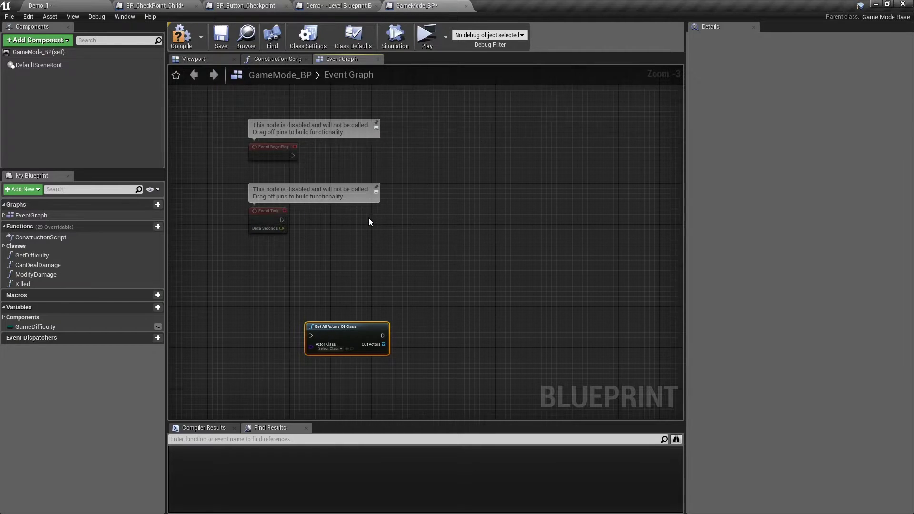
{"action": "scroll", "coordinate": [364, 380], "scroll_direction": "up", "scroll_amount": 3}
{"action": "left_click", "coordinate": [389, 285]}
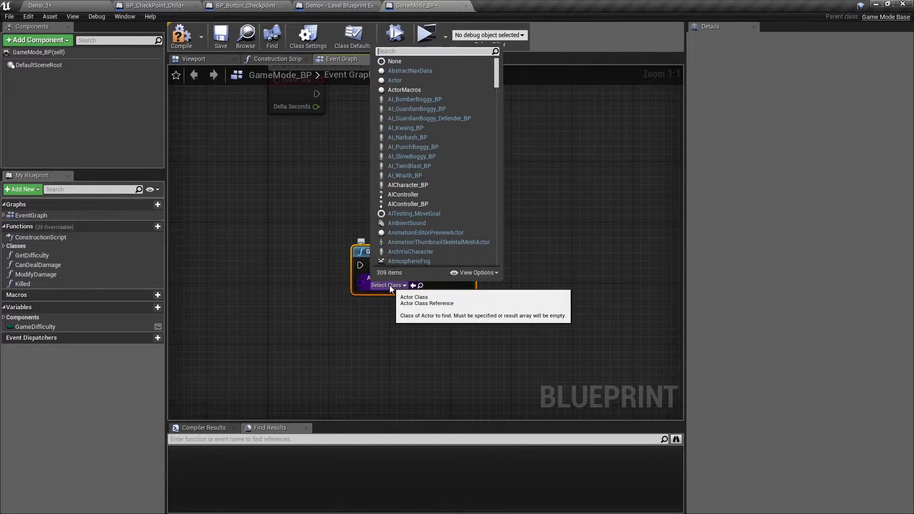
{"action": "type", "text": "check"}
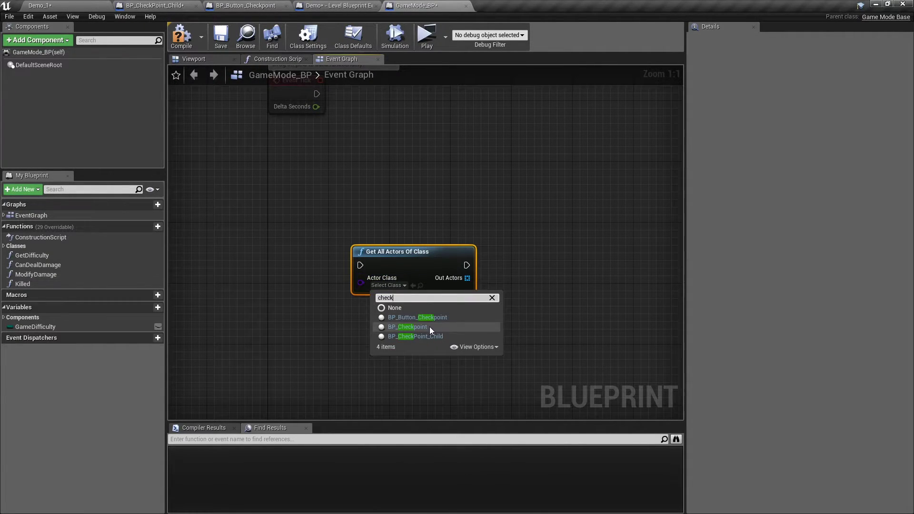
{"action": "left_click", "coordinate": [428, 326]}
Step: Add a ForEachLoopWithBreak on the Out Actors array and connect its execution to Get All Actors Of Class
{"action": "right_click_drag", "start_coordinate": [430, 326], "coordinate": [412, 265]}
{"action": "left_click_drag", "start_coordinate": [414, 259], "coordinate": [473, 253]}
{"action": "type", "text": "forea"}
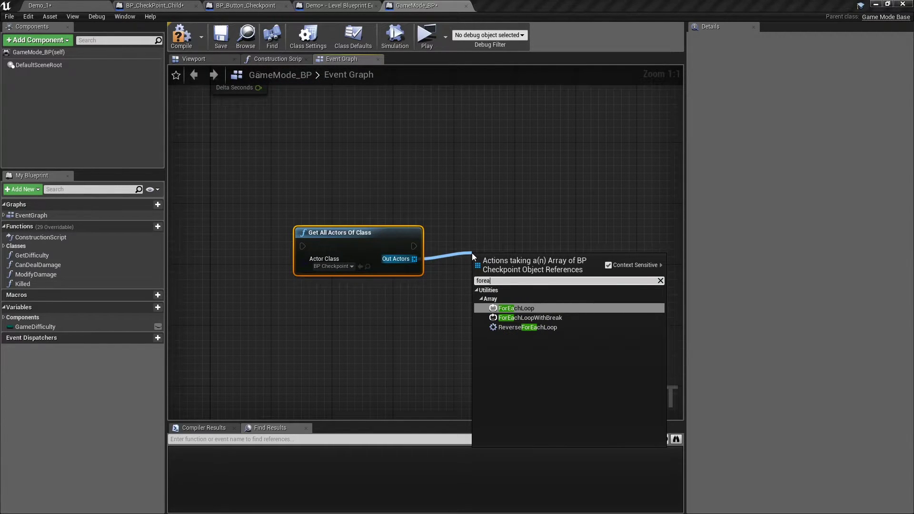
{"action": "key", "text": "Down"}
{"action": "key", "text": "Return"}
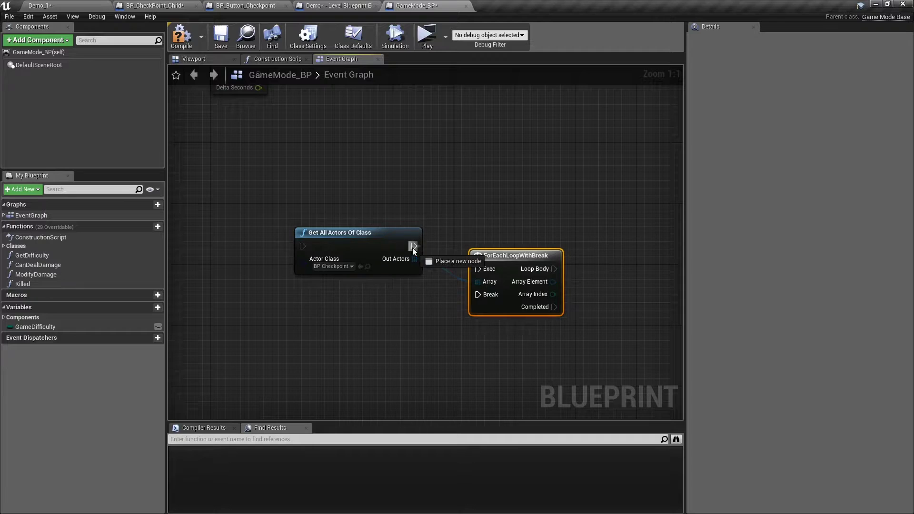
{"action": "left_click_drag", "start_coordinate": [414, 246], "coordinate": [519, 236]}
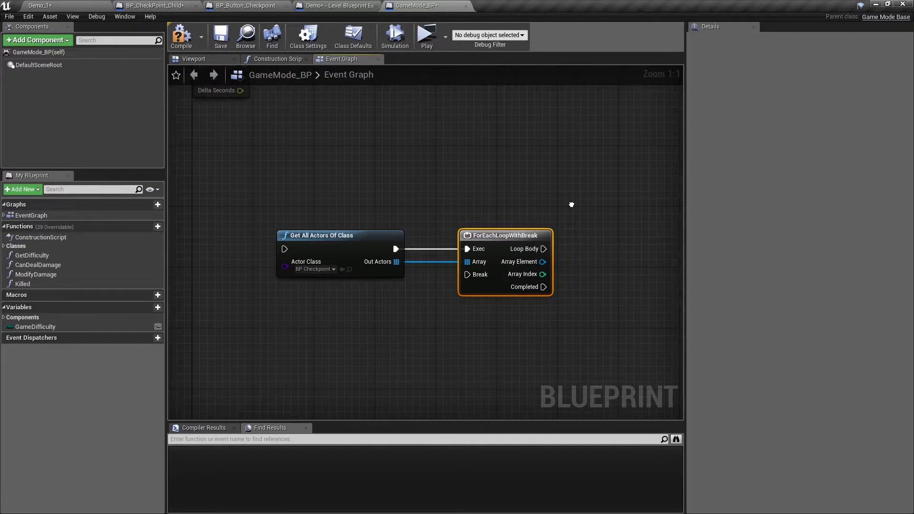
Step: Add an Actor Has Tag check on the loop's Array Element with the tag Root-1
{"action": "right_click_drag", "start_coordinate": [572, 205], "coordinate": [494, 187]}
{"action": "left_click_drag", "start_coordinate": [465, 245], "coordinate": [505, 285]}
{"action": "type", "text": "has"}
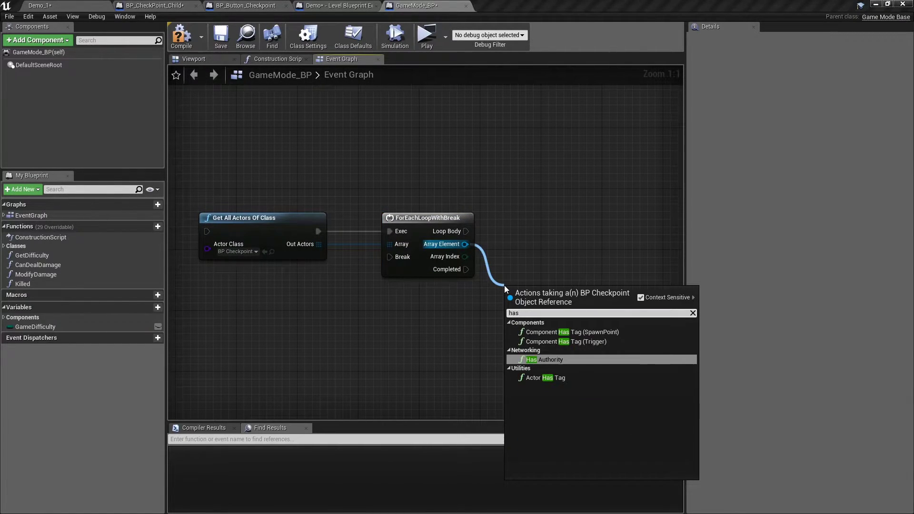
{"action": "key", "text": "Down"}
{"action": "key", "text": "Return"}
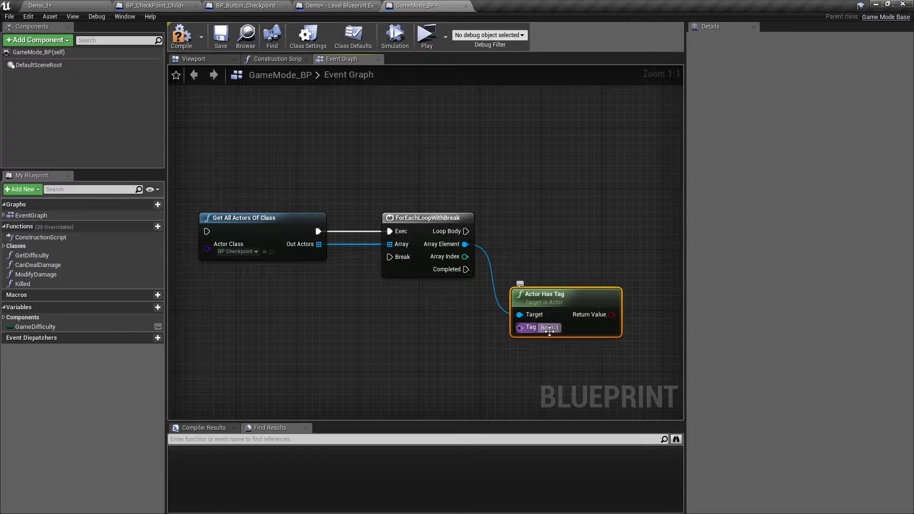
Step: Add a Branch driven by the Actor Has Tag result and execute it from the loop's Loop Body
{"action": "right_click_drag", "start_coordinate": [589, 257], "coordinate": [540, 273]}
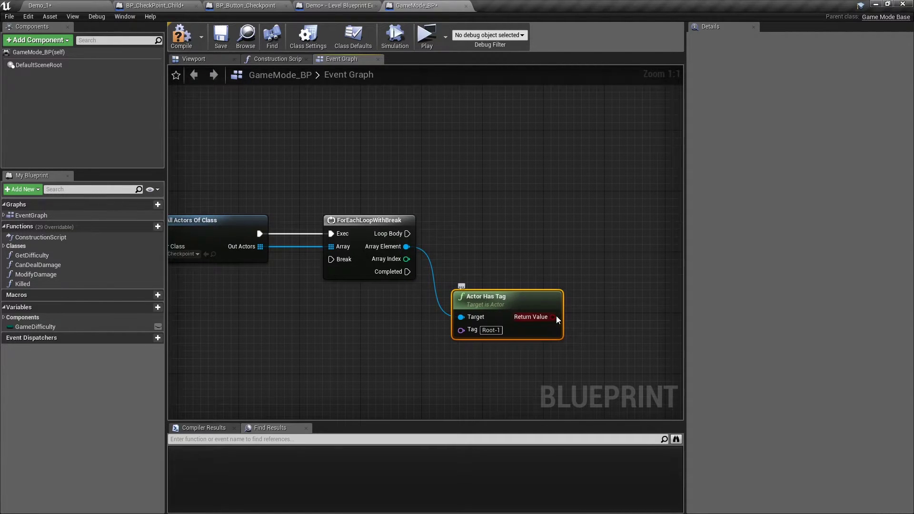
{"action": "left_click_drag", "start_coordinate": [556, 316], "coordinate": [599, 281]}
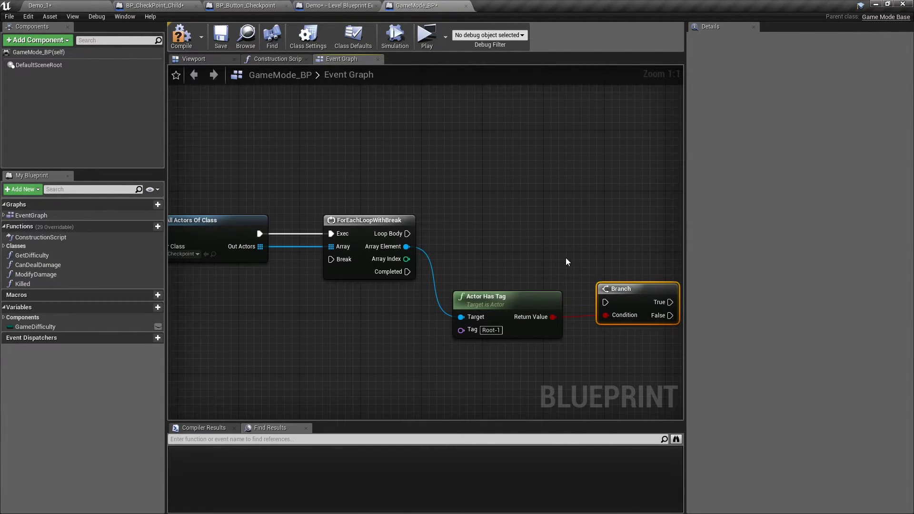
{"action": "left_click_drag", "start_coordinate": [605, 301], "coordinate": [613, 224]}
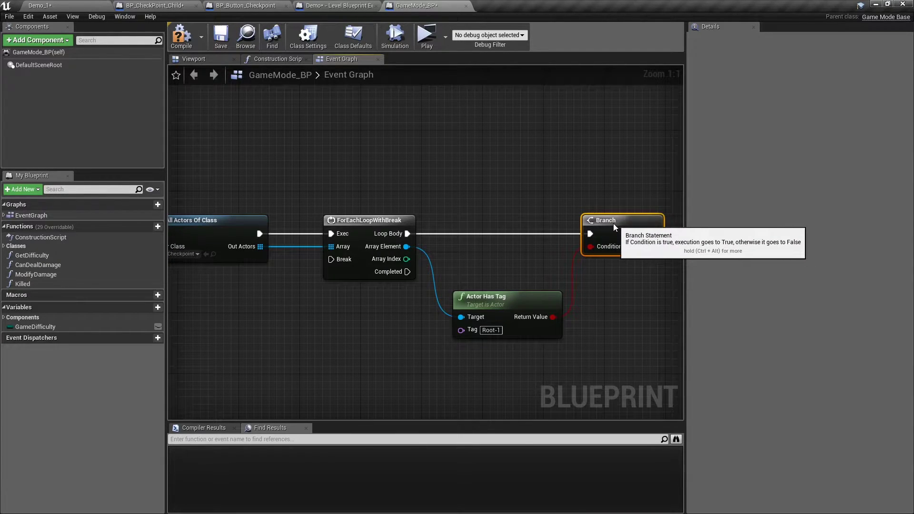
{"action": "left_click", "coordinate": [620, 195]}
{"action": "right_click_drag", "start_coordinate": [621, 196], "coordinate": [591, 168]}
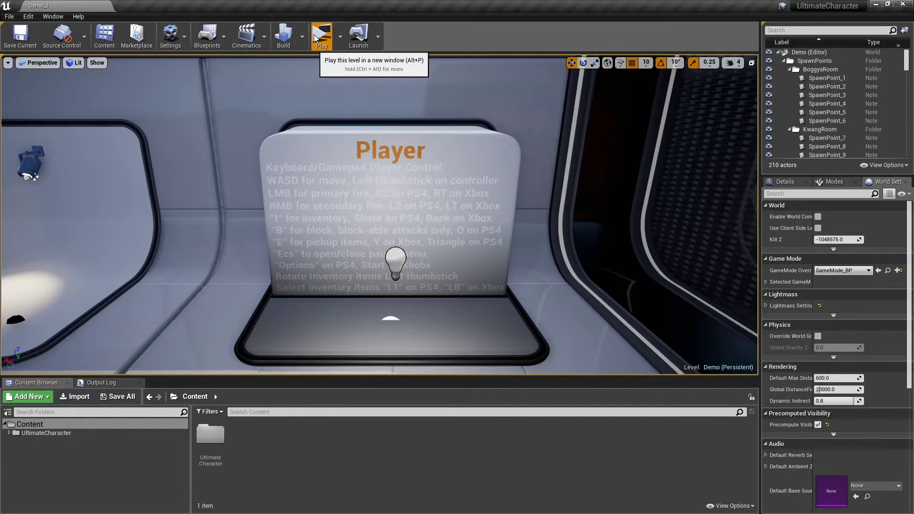
Step: Play-test the Demo level in a standalone preview, moving the character around the hall, and end the session
{"action": "left_click", "coordinate": [320, 33]}
{"action": "key", "text": "w"}
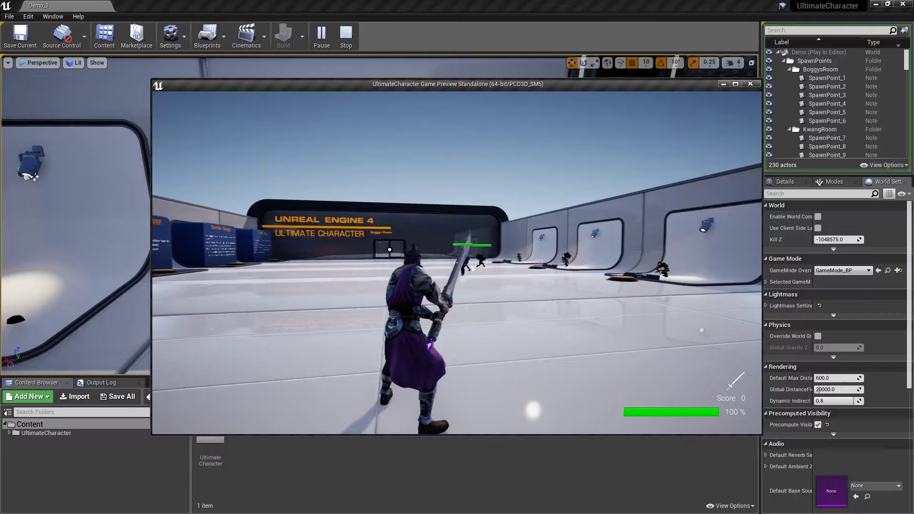
{"action": "key", "text": "k"}
{"action": "key", "text": "a"}
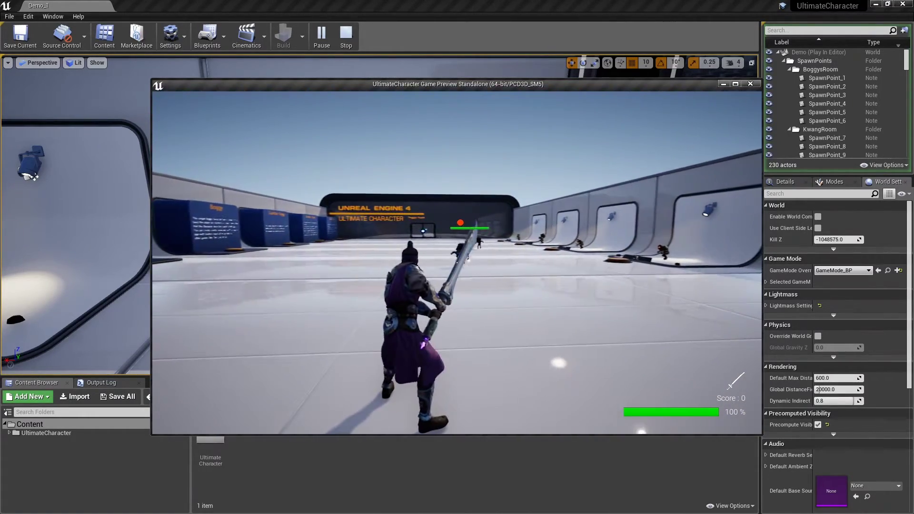
{"action": "key", "text": "Escape"}
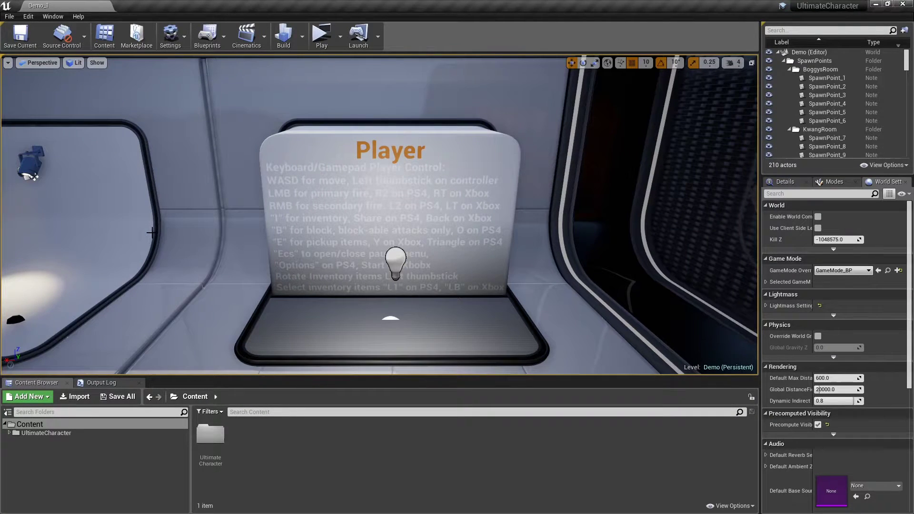
Step: Open Kwang_AnimBlueprint from the Kwang Animations folder under ExternalSamples > ParagonKwang > Characters > Heroes
{"action": "double_click", "coordinate": [210, 436]}
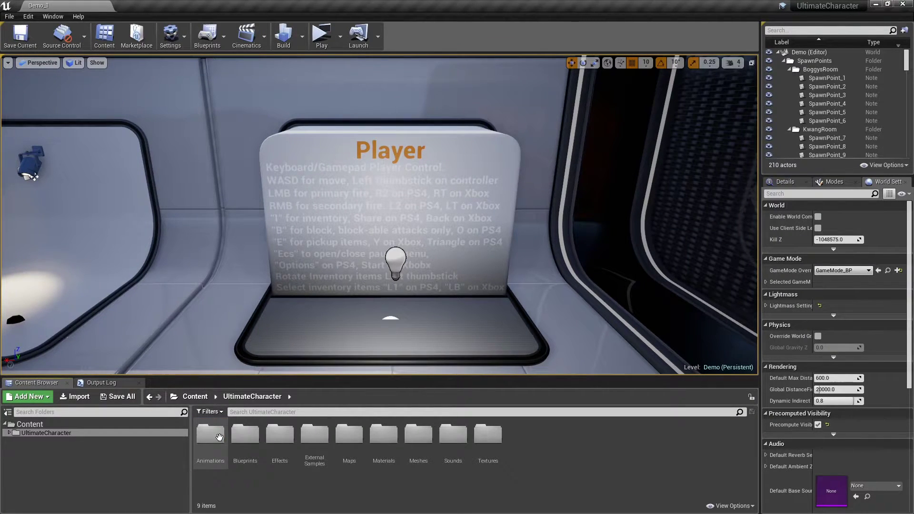
{"action": "double_click", "coordinate": [314, 446]}
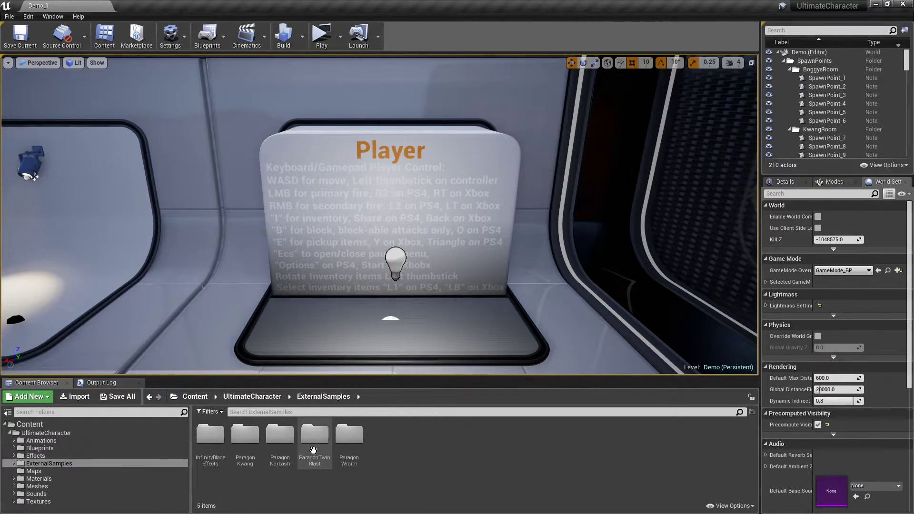
{"action": "double_click", "coordinate": [243, 452]}
{"action": "double_click", "coordinate": [212, 440]}
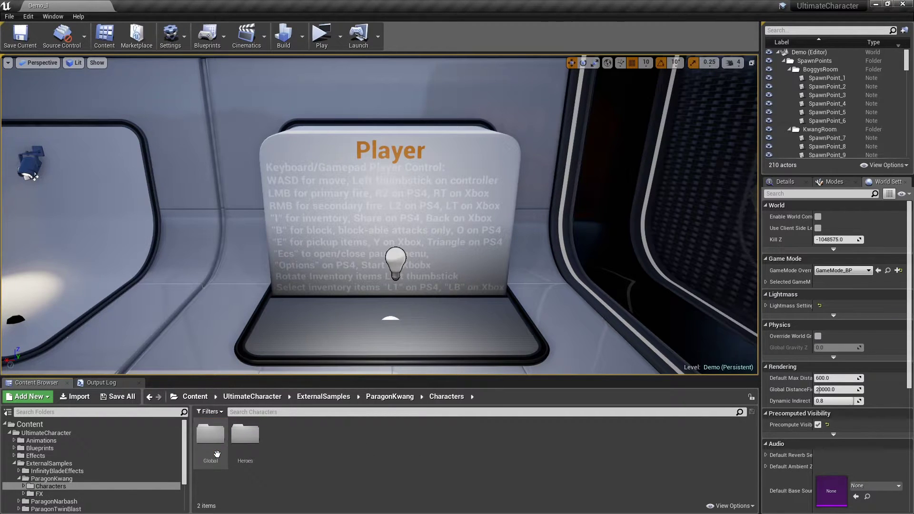
{"action": "double_click", "coordinate": [245, 438]}
{"action": "double_click", "coordinate": [217, 446]}
{"action": "double_click", "coordinate": [221, 451]}
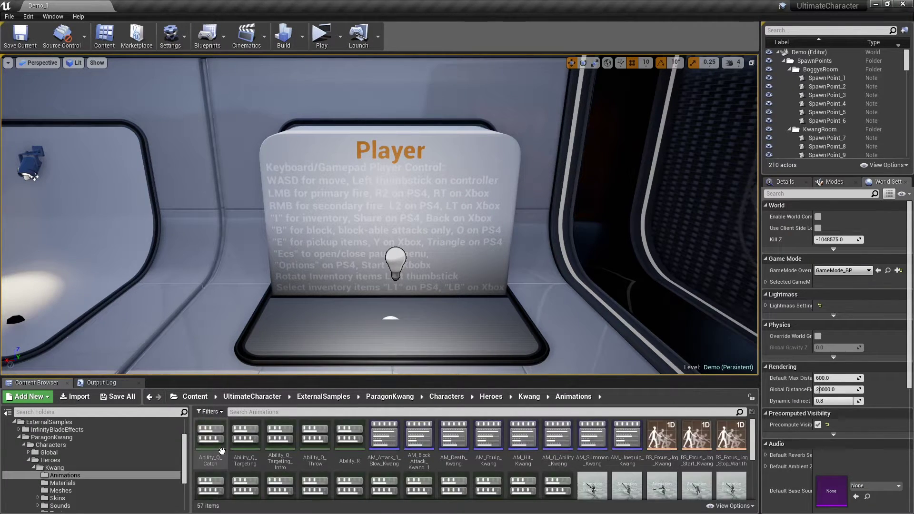
{"action": "scroll", "coordinate": [591, 466], "scroll_direction": "down", "scroll_amount": 5}
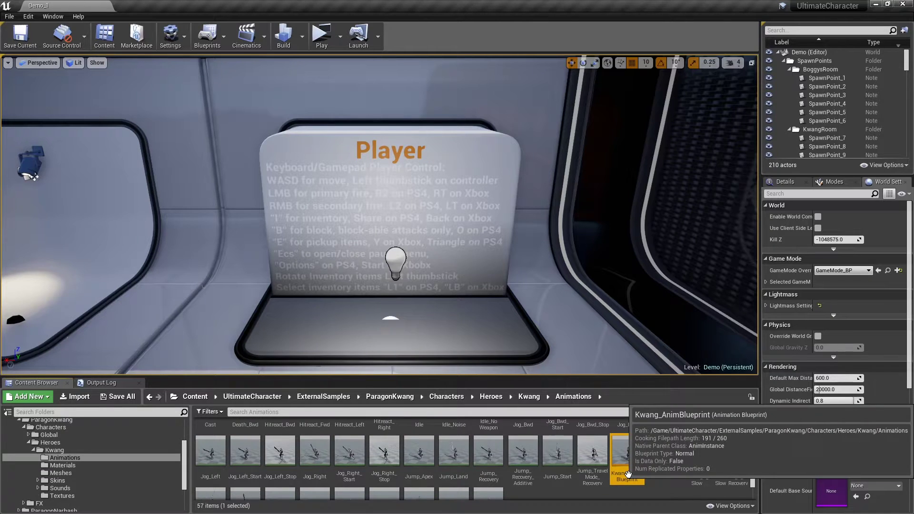
{"action": "double_click", "coordinate": [629, 475]}
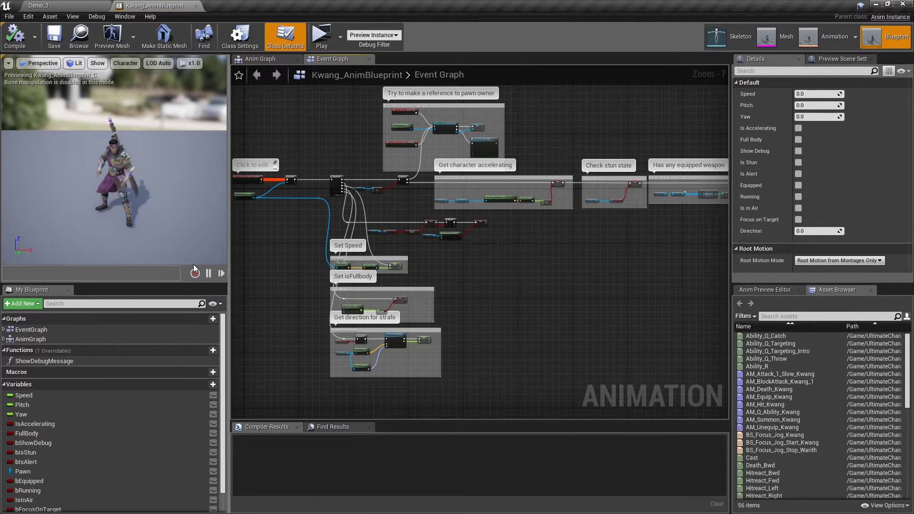
Step: Examine the Event Graph's Is in Focus nodes setting Focus on Target and the Get direction for strafe group that sets Direction
{"action": "right_click_drag", "start_coordinate": [699, 233], "coordinate": [322, 253]}
{"action": "scroll", "coordinate": [518, 254], "scroll_direction": "up", "scroll_amount": 7}
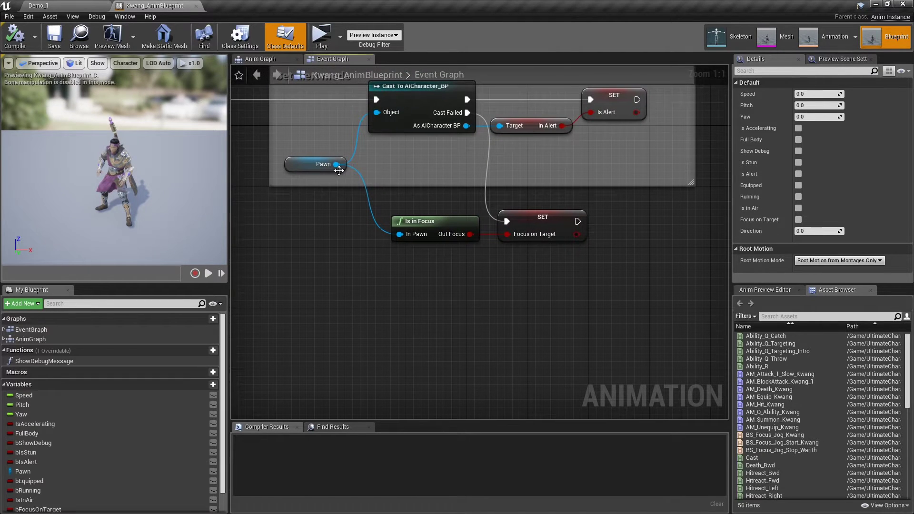
{"action": "left_click_drag", "start_coordinate": [498, 264], "coordinate": [538, 238]}
{"action": "scroll", "coordinate": [457, 281], "scroll_direction": "down", "scroll_amount": 6}
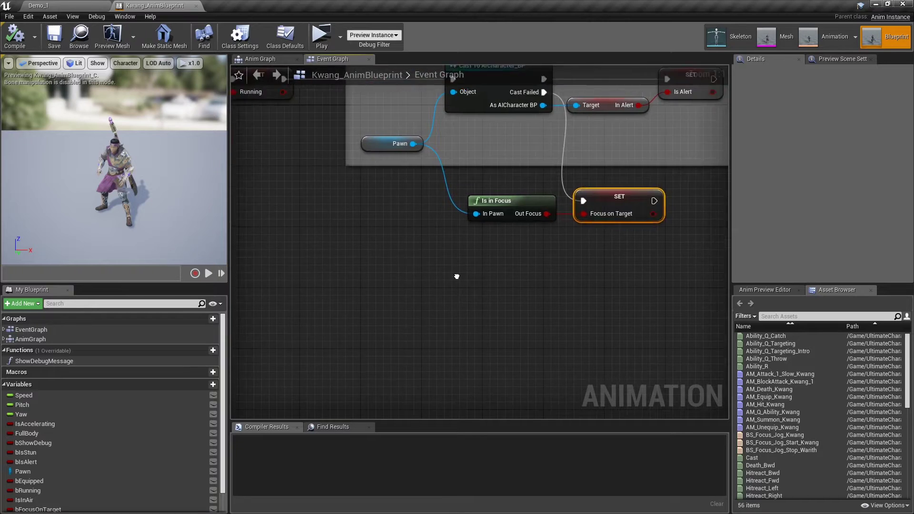
{"action": "right_click_drag", "start_coordinate": [446, 306], "coordinate": [466, 326]}
{"action": "scroll", "coordinate": [435, 306], "scroll_direction": "up", "scroll_amount": 3}
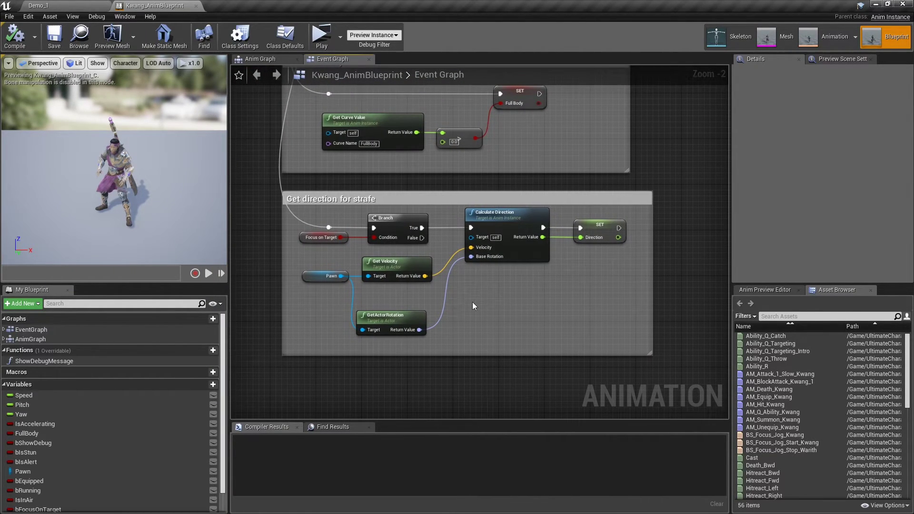
{"action": "left_click_drag", "start_coordinate": [320, 339], "coordinate": [568, 227]}
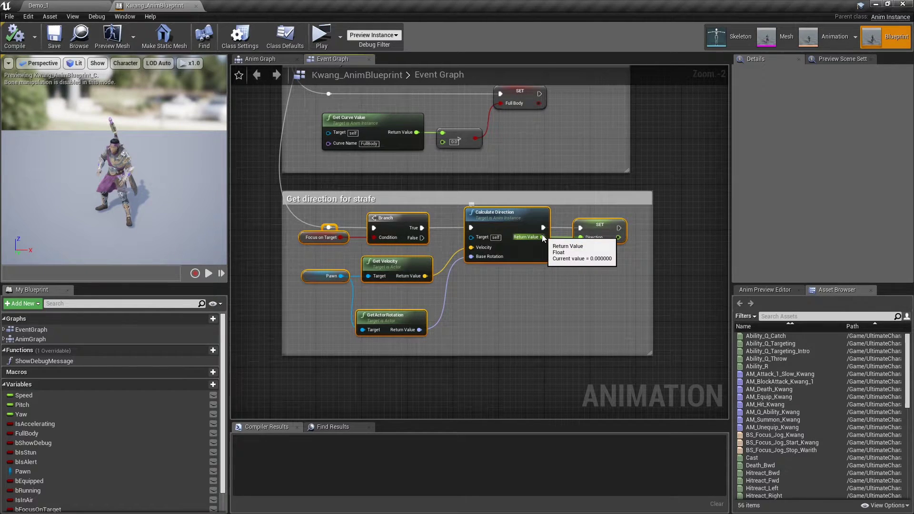
{"action": "left_click", "coordinate": [531, 223]}
{"action": "left_click", "coordinate": [598, 223]}
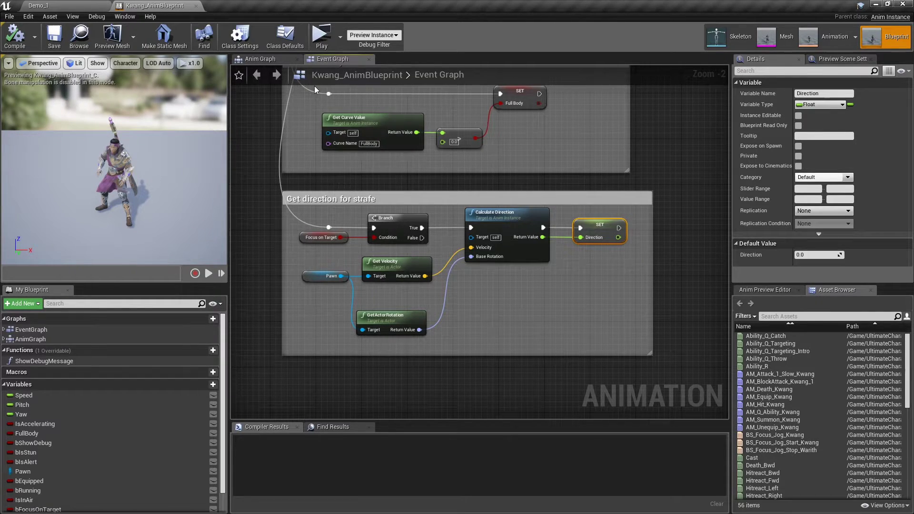
Step: Open the JogStart state in the Anim Graph's Ground Locomotion state machine and inspect its Blend Poses, blend space and Jog_Fwd_Start nodes
{"action": "left_click", "coordinate": [269, 60]}
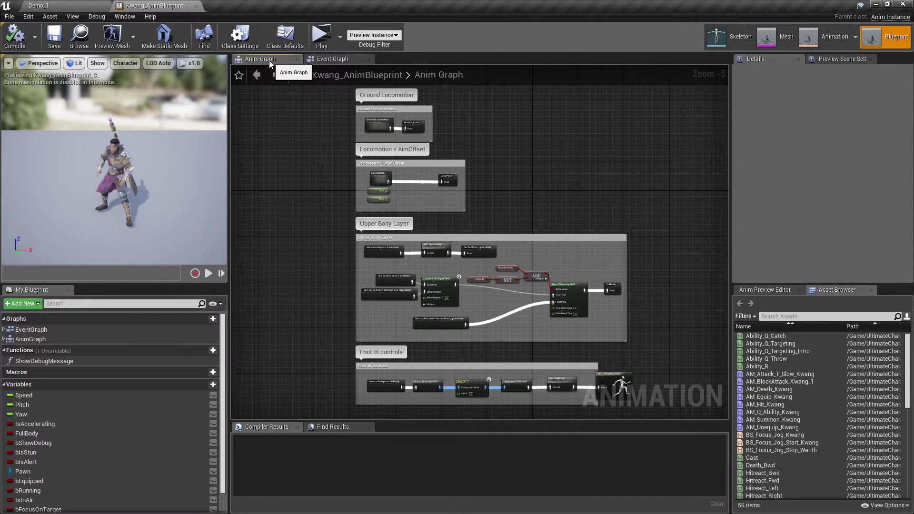
{"action": "scroll", "coordinate": [333, 164], "scroll_direction": "up", "scroll_amount": 2}
{"action": "double_click", "coordinate": [414, 172]}
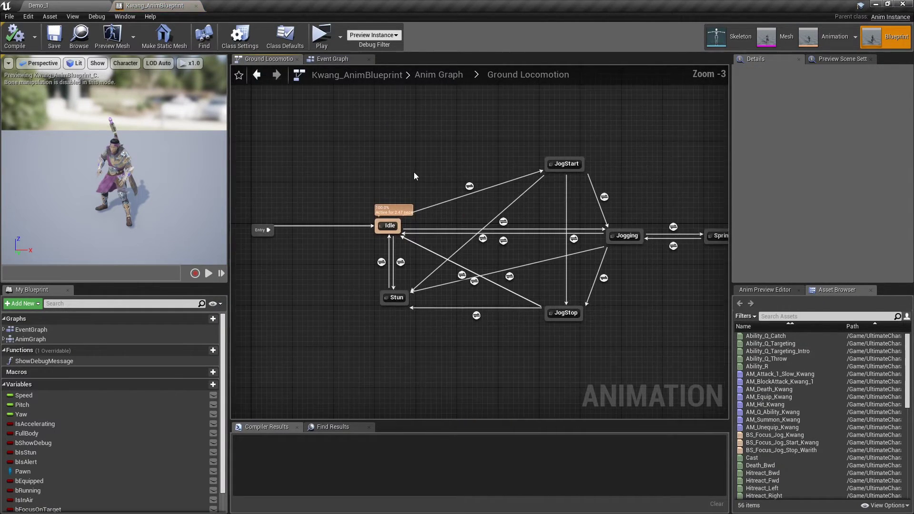
{"action": "right_click_drag", "start_coordinate": [476, 177], "coordinate": [385, 189]}
{"action": "double_click", "coordinate": [476, 179]}
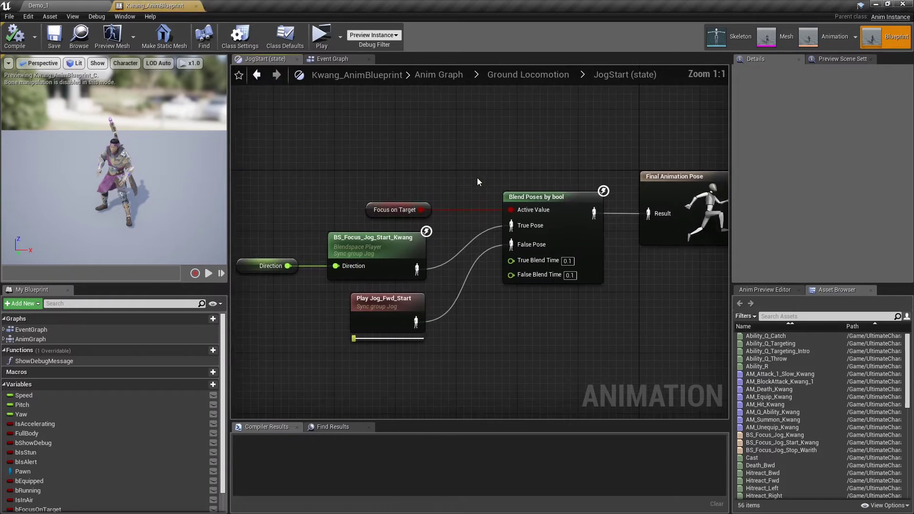
{"action": "left_click", "coordinate": [575, 188]}
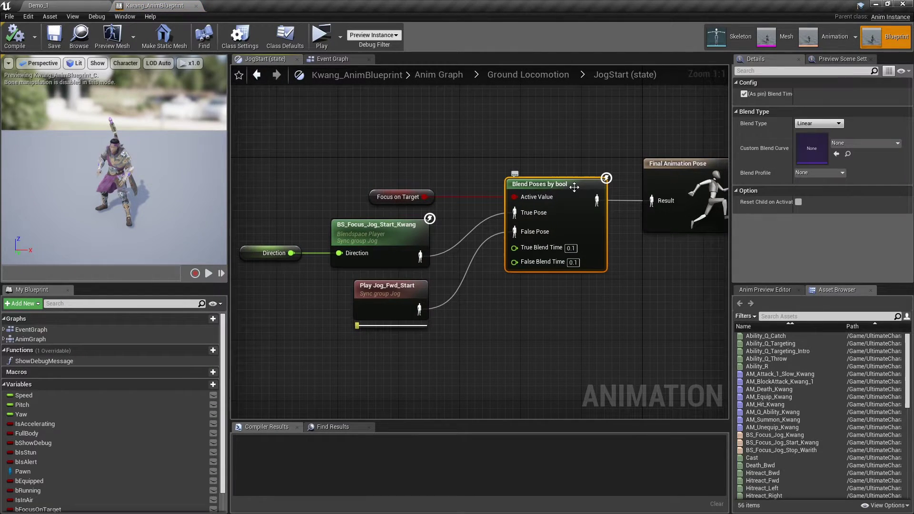
{"action": "right_click_drag", "start_coordinate": [480, 249], "coordinate": [555, 238]}
{"action": "left_click", "coordinate": [456, 223]}
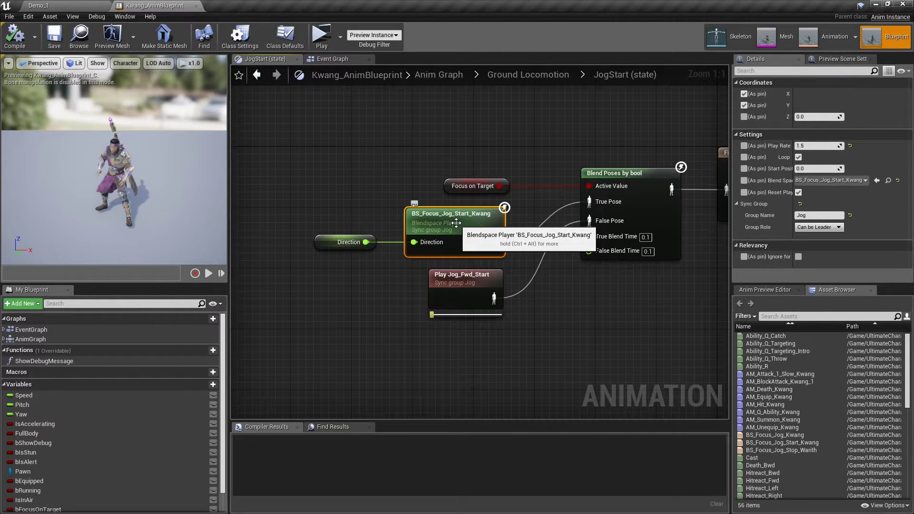
{"action": "left_click", "coordinate": [451, 283]}
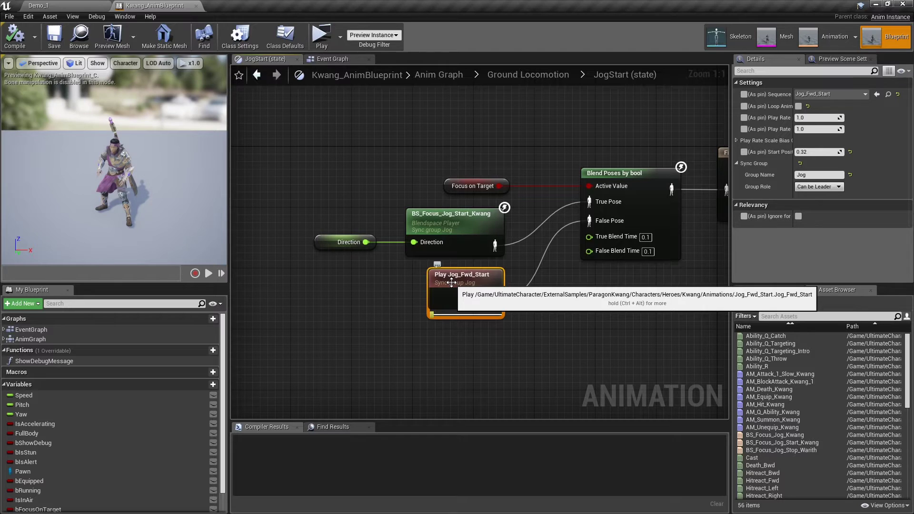
{"action": "left_click", "coordinate": [466, 233]}
{"action": "left_click", "coordinate": [825, 215]}
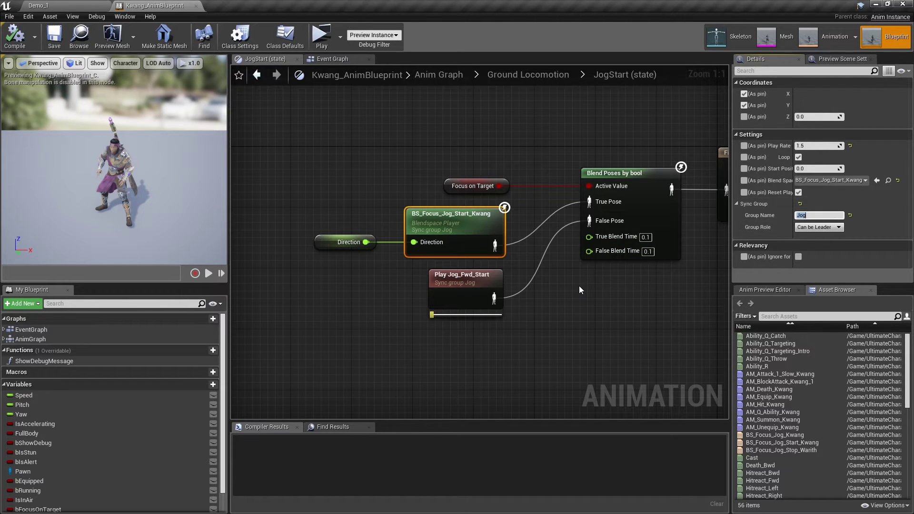
Step: Examine the Focus on Target blend setups in the Jogging and JogStop states, and return to the Anim Graph
{"action": "left_click", "coordinate": [258, 75]}
{"action": "double_click", "coordinate": [537, 248]}
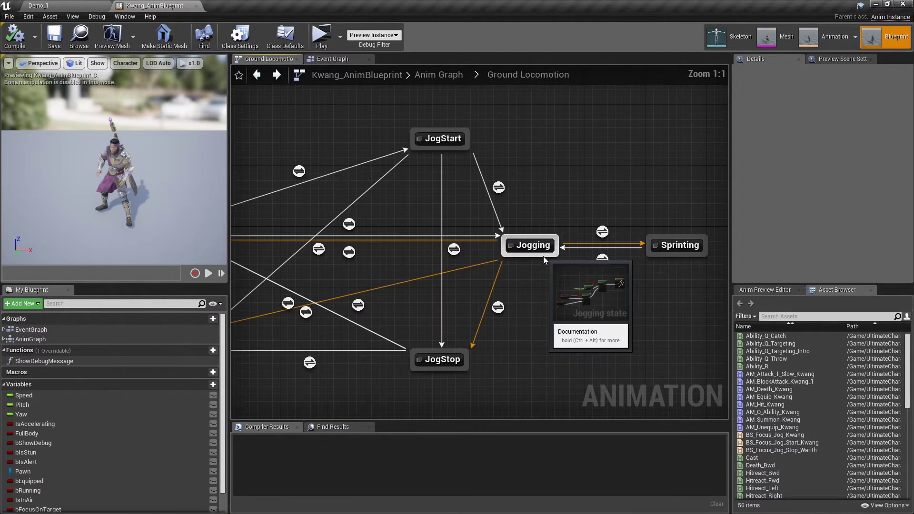
{"action": "left_click_drag", "start_coordinate": [305, 148], "coordinate": [567, 253]}
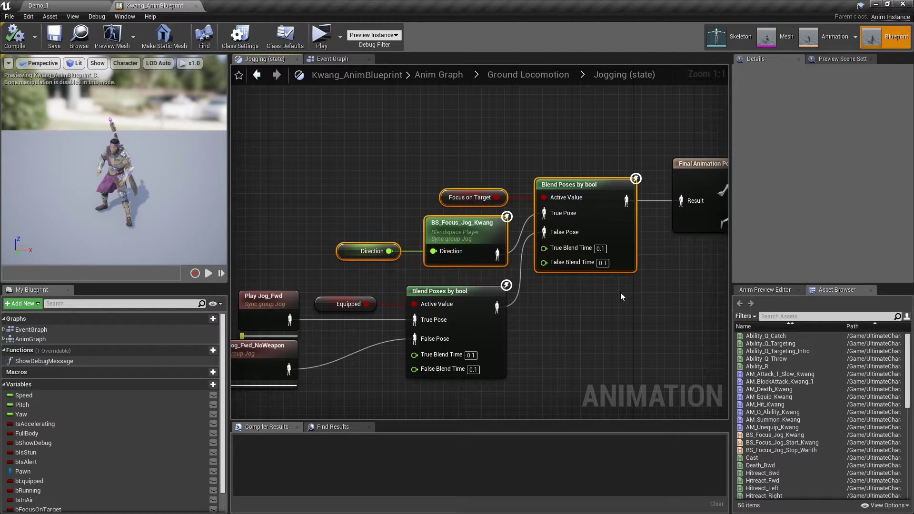
{"action": "left_click", "coordinate": [621, 296]}
{"action": "left_click", "coordinate": [257, 76]}
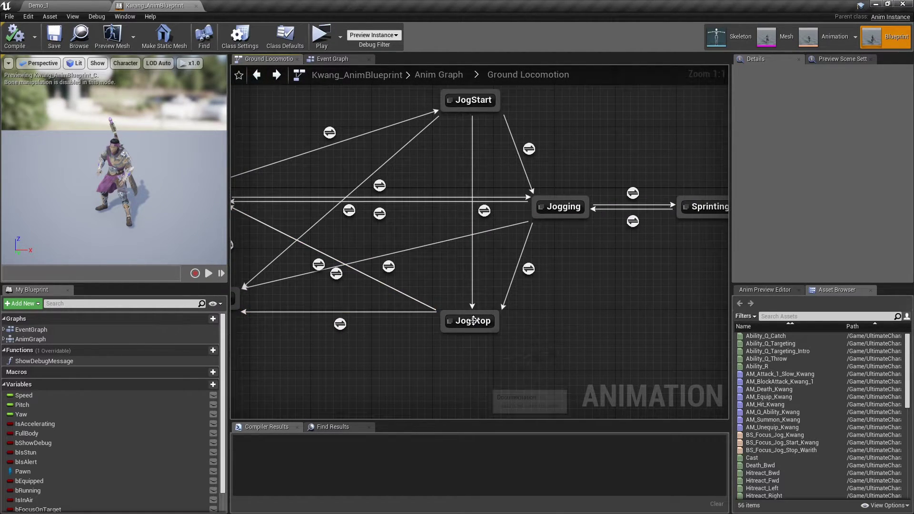
{"action": "double_click", "coordinate": [469, 321]}
{"action": "left_click_drag", "start_coordinate": [333, 174], "coordinate": [605, 360]}
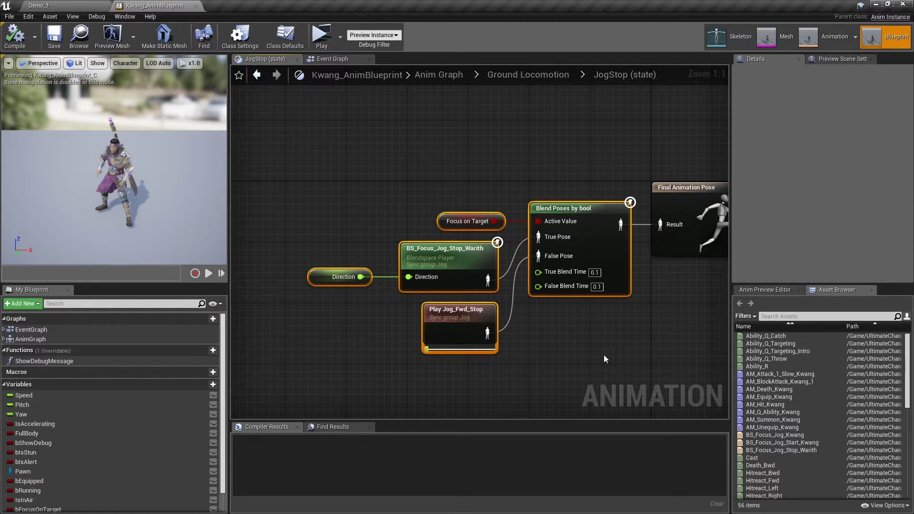
{"action": "left_click", "coordinate": [604, 355]}
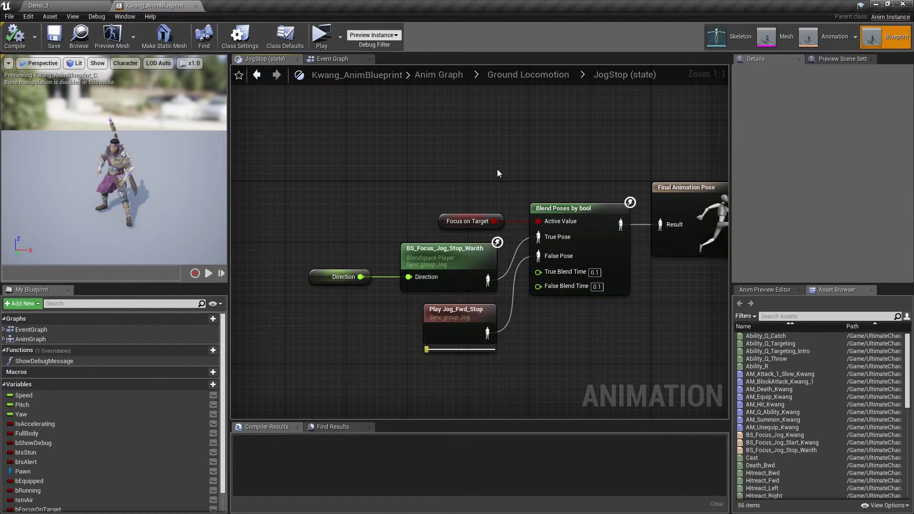
{"action": "left_click", "coordinate": [258, 75]}
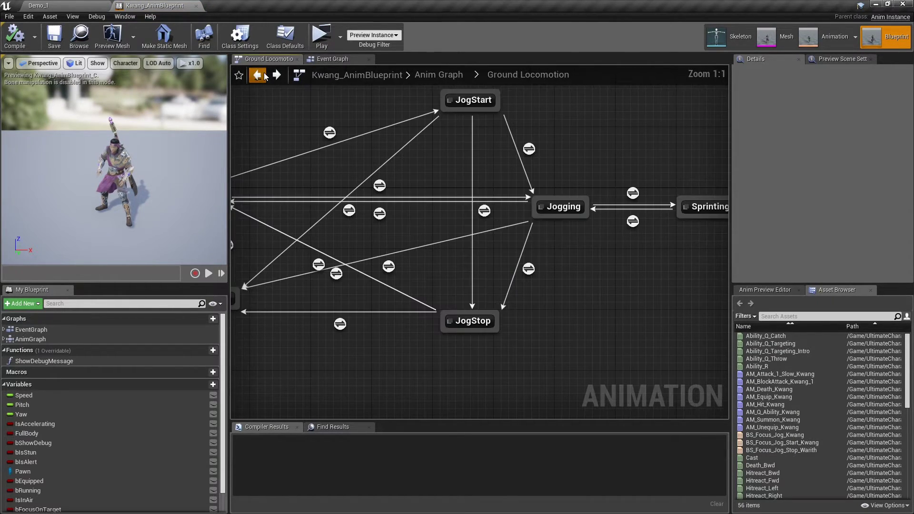
{"action": "left_click", "coordinate": [258, 75]}
Step: Create a Blend Space 1D for Kwang_Skeleton in the Kwang Animations folder and open it
{"action": "left_click", "coordinate": [47, 5]}
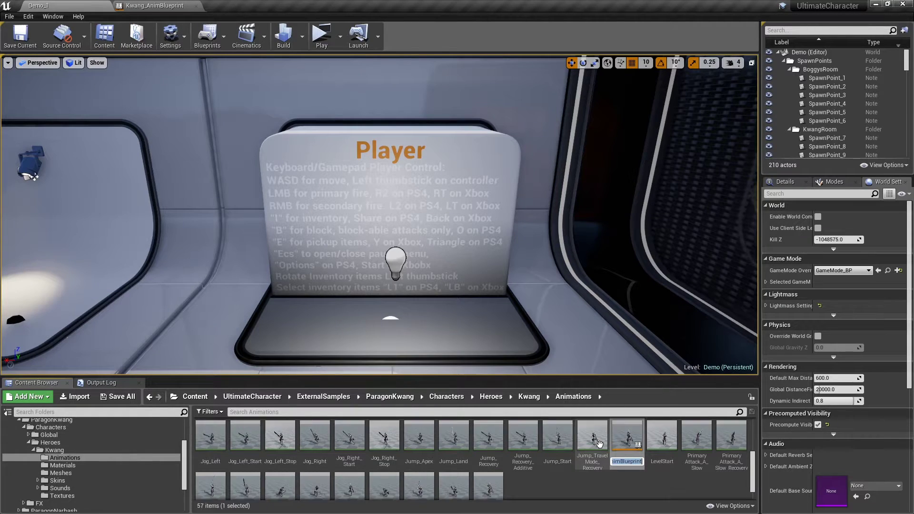
{"action": "scroll", "coordinate": [581, 470], "scroll_direction": "down", "scroll_amount": 2}
{"action": "right_click", "coordinate": [564, 484]}
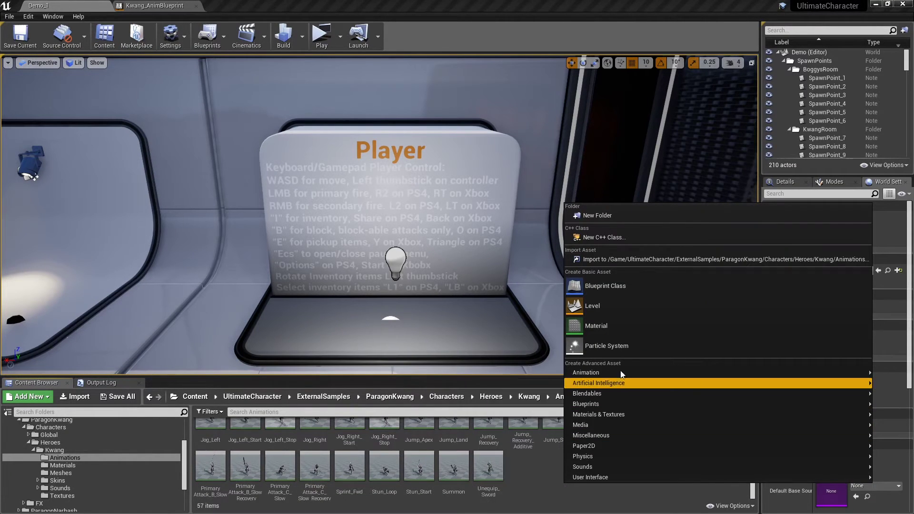
{"action": "mouse_move", "coordinate": [591, 394]}
{"action": "mouse_move", "coordinate": [594, 376]}
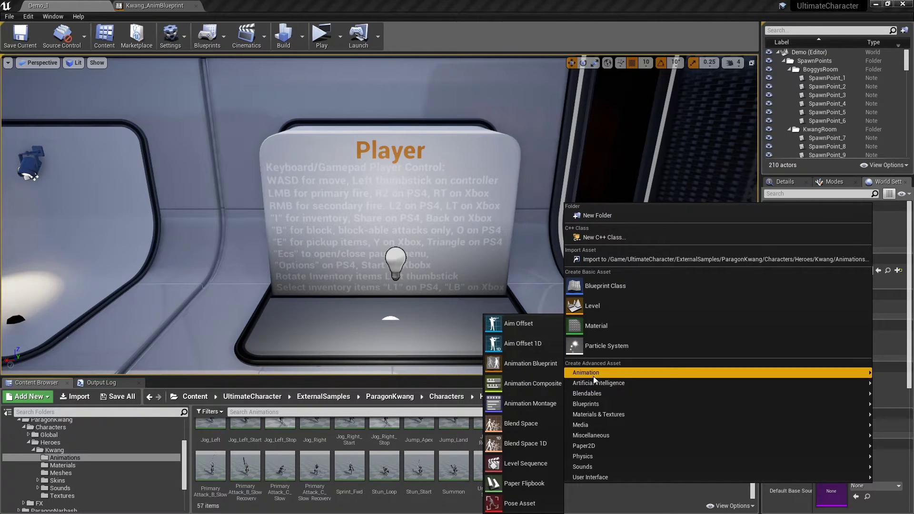
{"action": "left_click", "coordinate": [524, 444]}
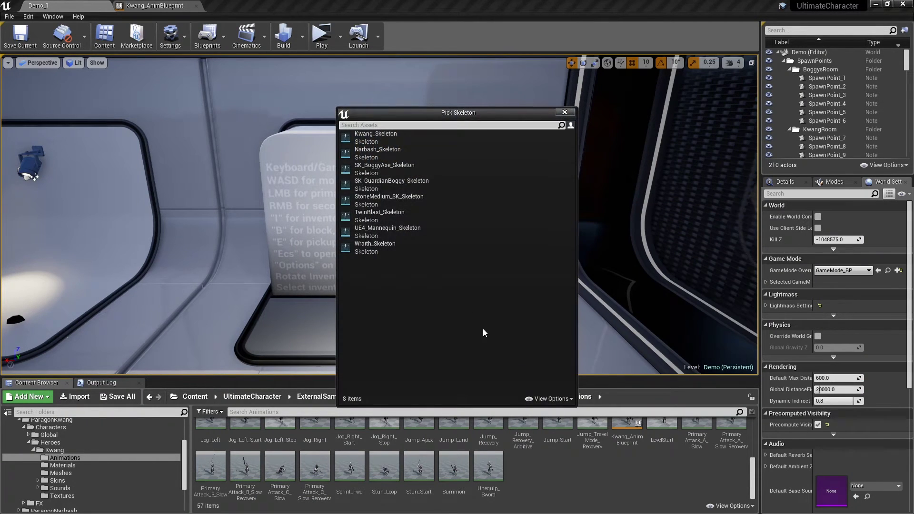
{"action": "left_click", "coordinate": [364, 137]}
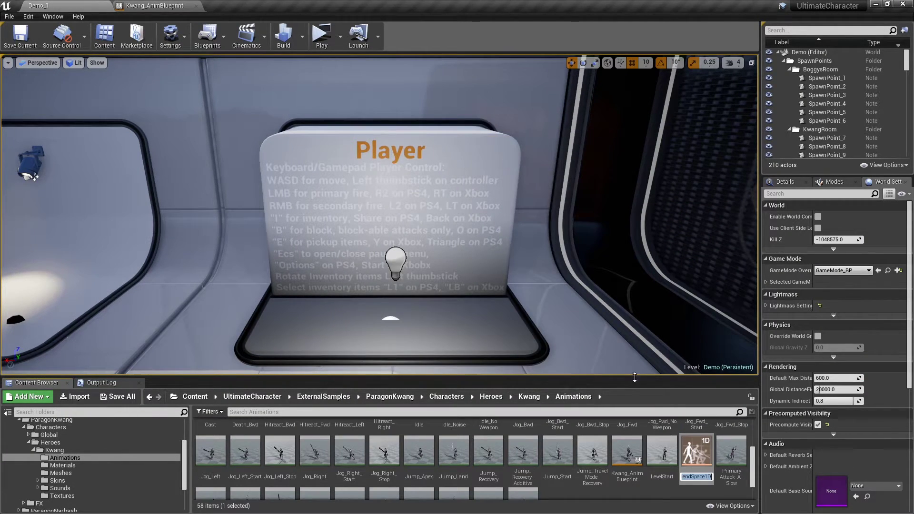
{"action": "double_click", "coordinate": [698, 452]}
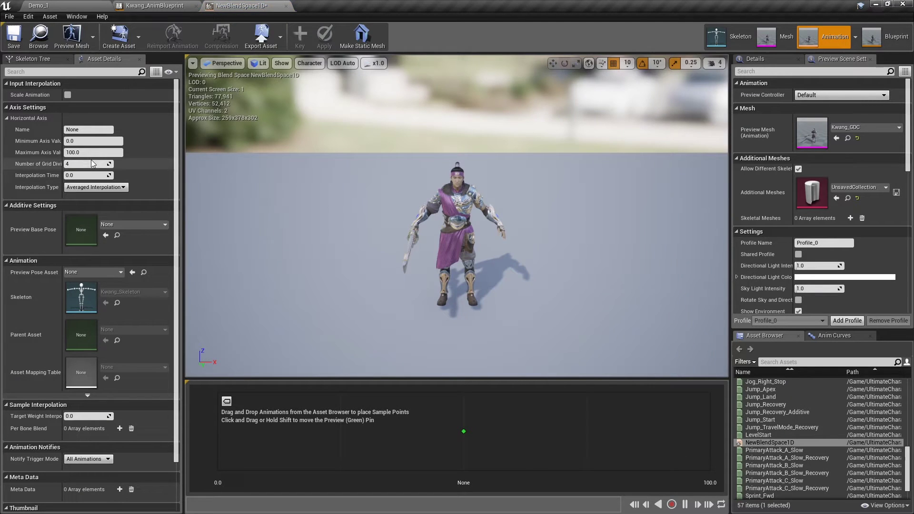
Step: Name the blend space's horizontal axis Direction and set its range from -180 to 180
{"action": "left_click", "coordinate": [99, 129]}
{"action": "type", "text": "Direction"}
{"action": "key", "text": "Return"}
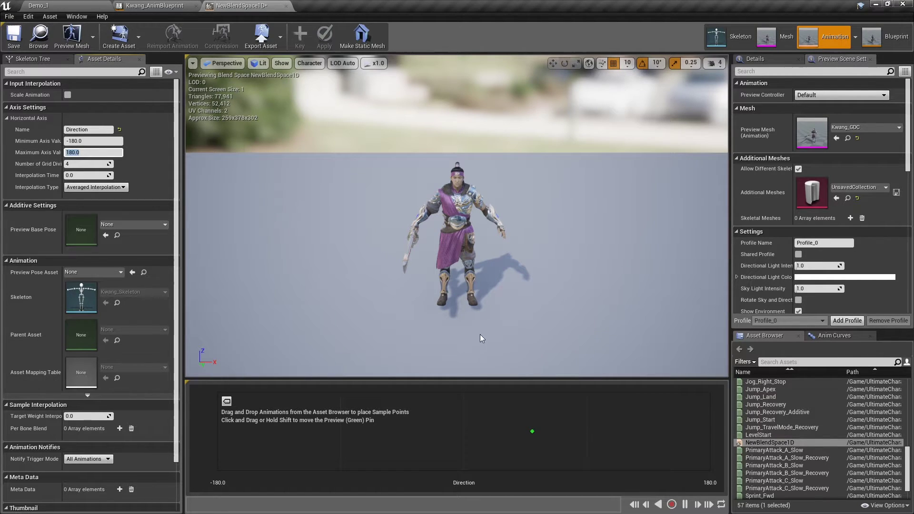
Step: Find the jog animations and place Jog_Fwd at the axis centre, Jog_Bwd at both ends, Jog_Left and Jog_Right on the negative and positive intermediate grid lines
{"action": "scroll", "coordinate": [745, 393], "scroll_direction": "down", "scroll_amount": 2}
{"action": "left_click", "coordinate": [799, 362]}
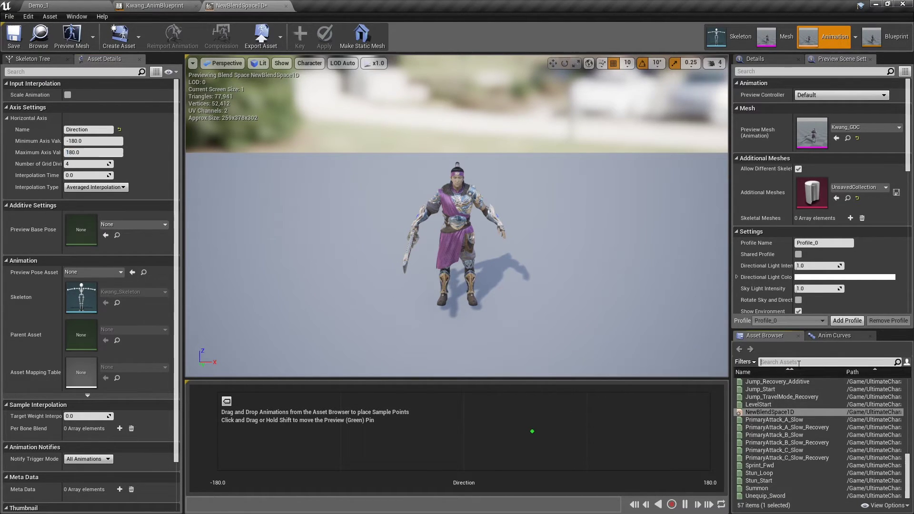
{"action": "type", "text": "jog"}
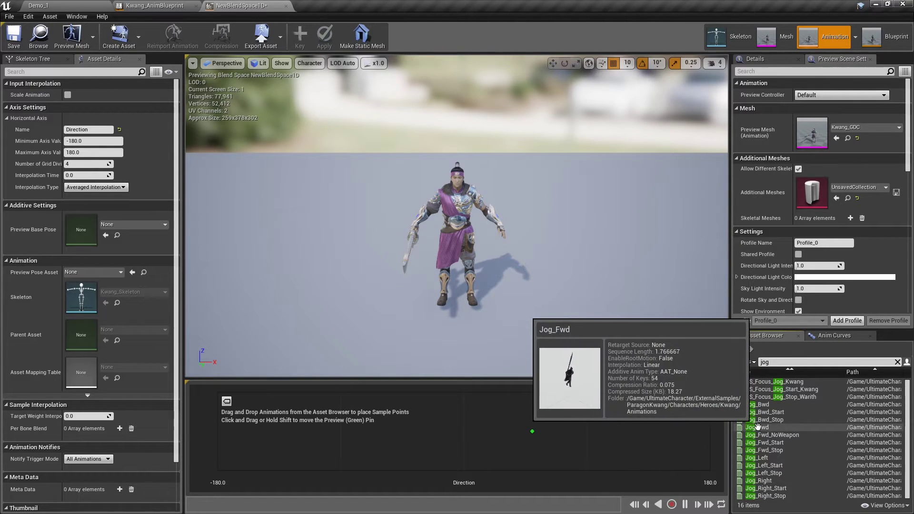
{"action": "left_click_drag", "start_coordinate": [758, 428], "coordinate": [464, 432]}
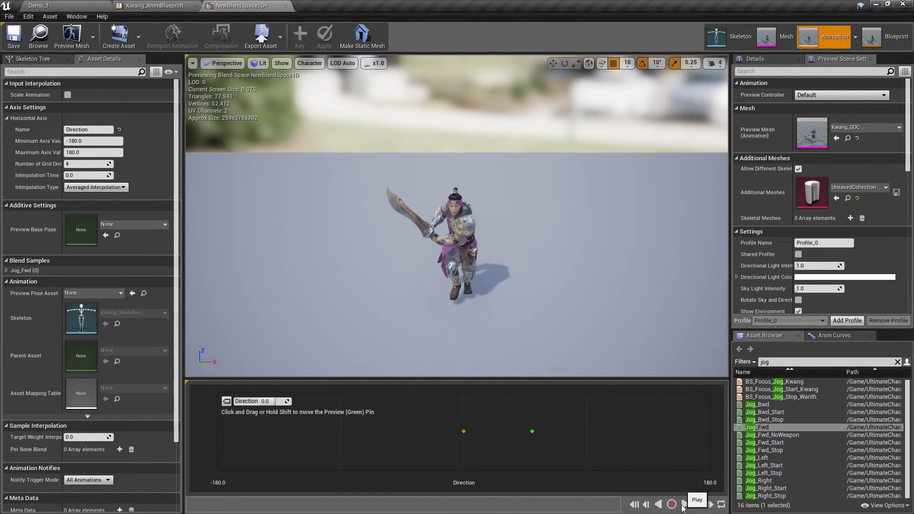
{"action": "left_click_drag", "start_coordinate": [768, 406], "coordinate": [215, 434]}
{"action": "left_click_drag", "start_coordinate": [758, 405], "coordinate": [711, 432]}
{"action": "left_click_drag", "start_coordinate": [748, 455], "coordinate": [339, 435]}
{"action": "left_click_drag", "start_coordinate": [760, 481], "coordinate": [587, 431]}
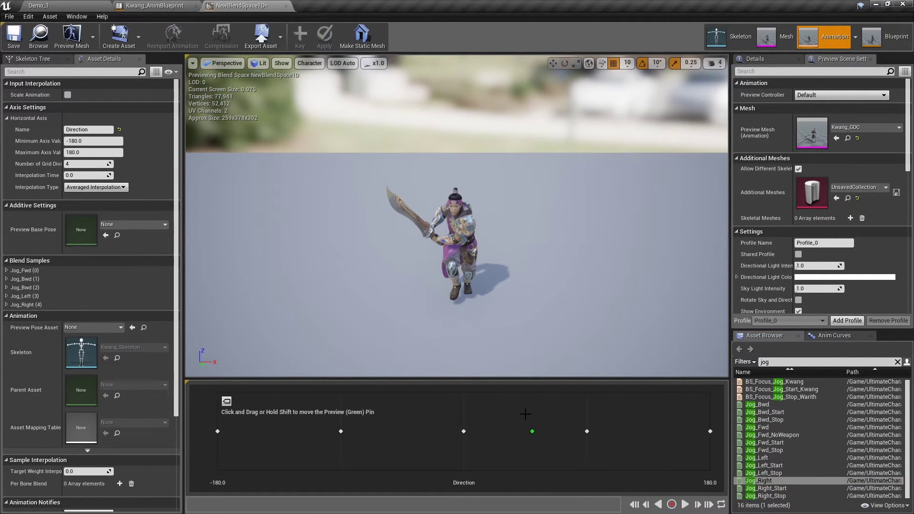
Step: Return to Kwang_AnimBlueprint, open Ground Locomotion's Jogging state, and inspect the BS_Focus_Jog_Kwang node and its Direction input
{"action": "left_click", "coordinate": [157, 6]}
{"action": "double_click", "coordinate": [408, 166]}
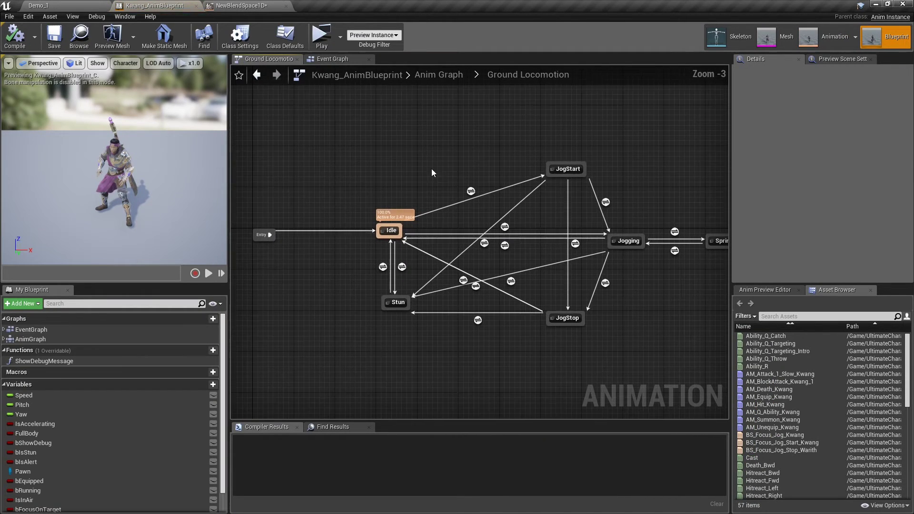
{"action": "double_click", "coordinate": [629, 241]}
{"action": "left_click", "coordinate": [519, 229]}
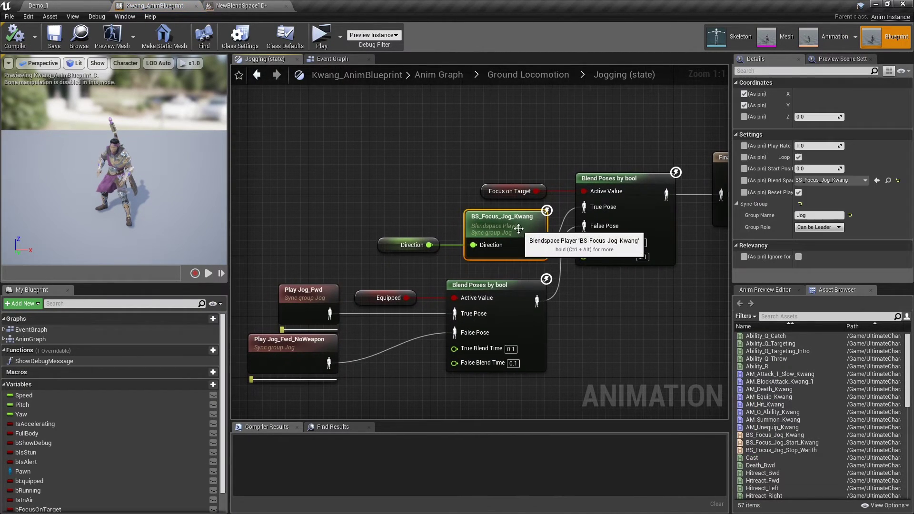
{"action": "left_click", "coordinate": [404, 244]}
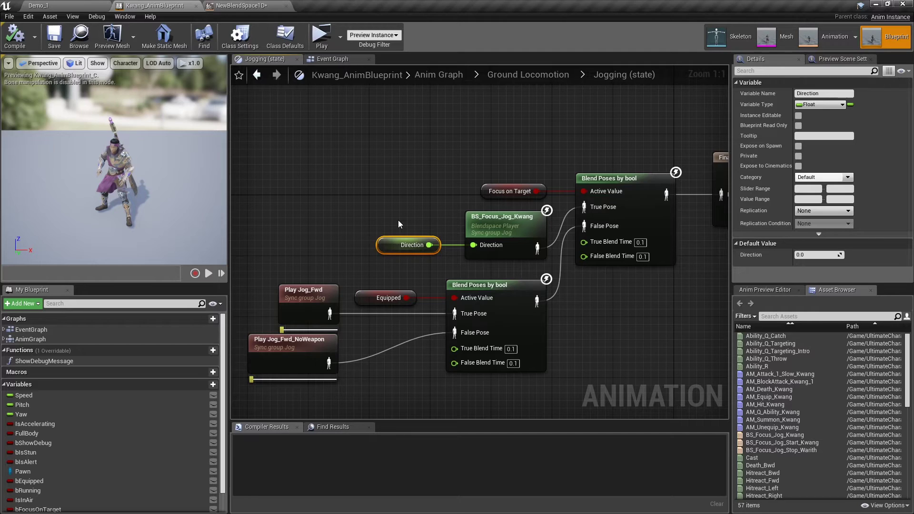
{"action": "left_click", "coordinate": [398, 220]}
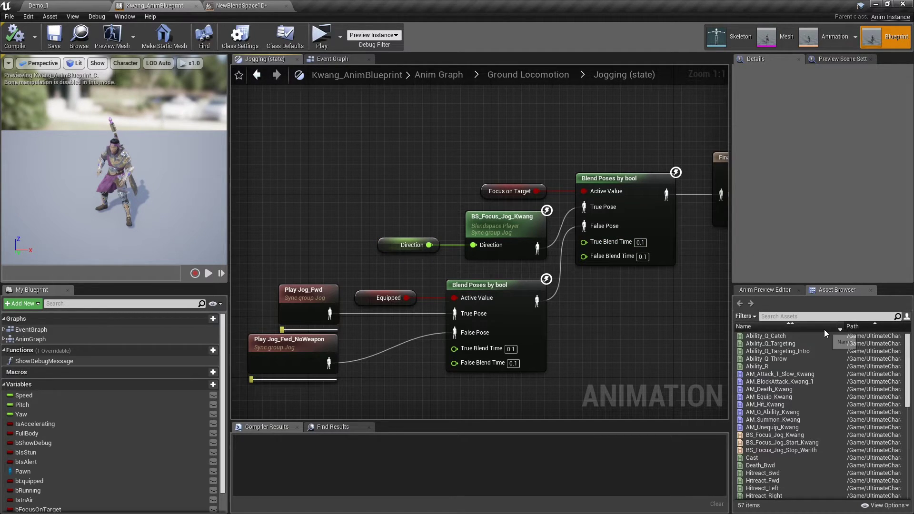
Step: Search the animation assets for jog and open the Jog_Fwd animation
{"action": "left_click", "coordinate": [834, 317]}
{"action": "type", "text": "jog"}
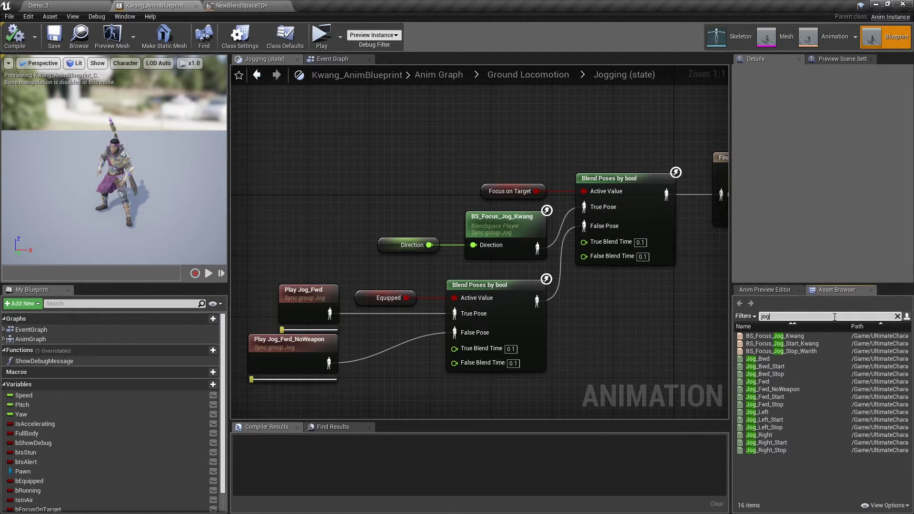
{"action": "double_click", "coordinate": [801, 382]}
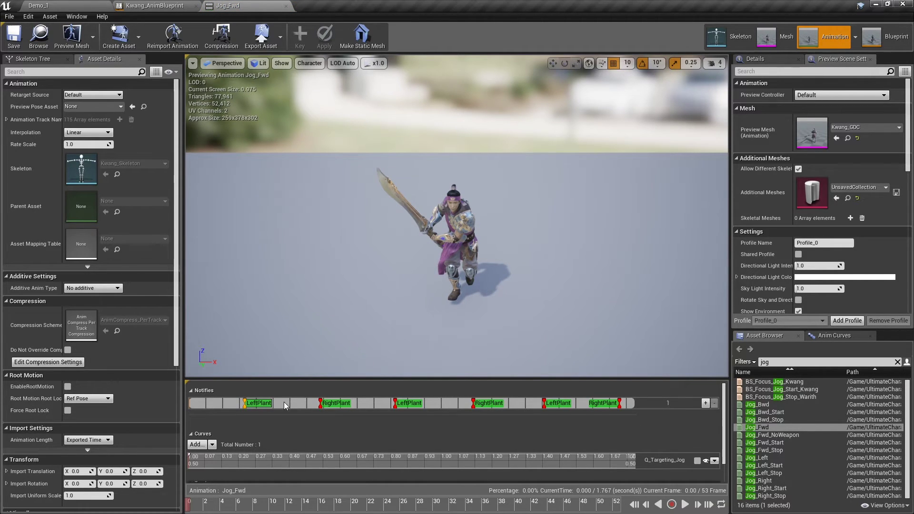
Step: Show the option for adding a sync marker on Jog_Fwd's notify track, leave it unused, and point out the existing plant markers
{"action": "right_click", "coordinate": [237, 404]}
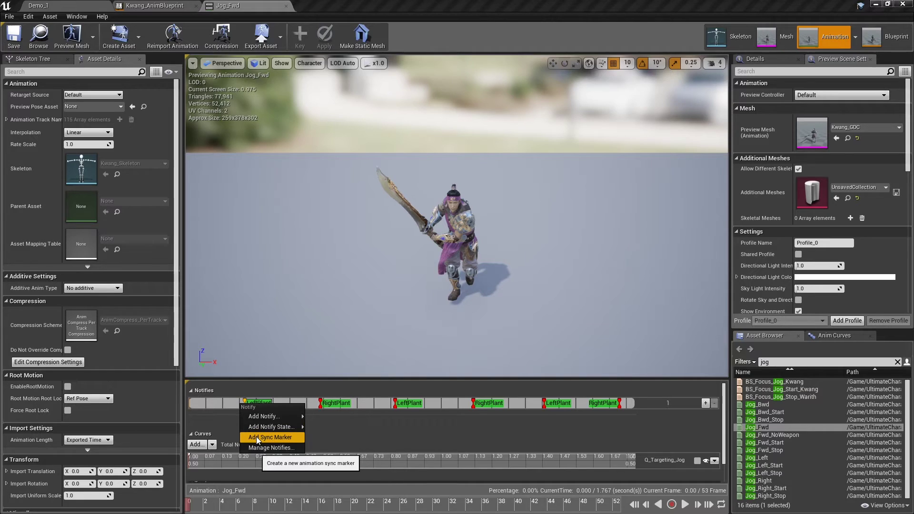
{"action": "left_click", "coordinate": [224, 425]}
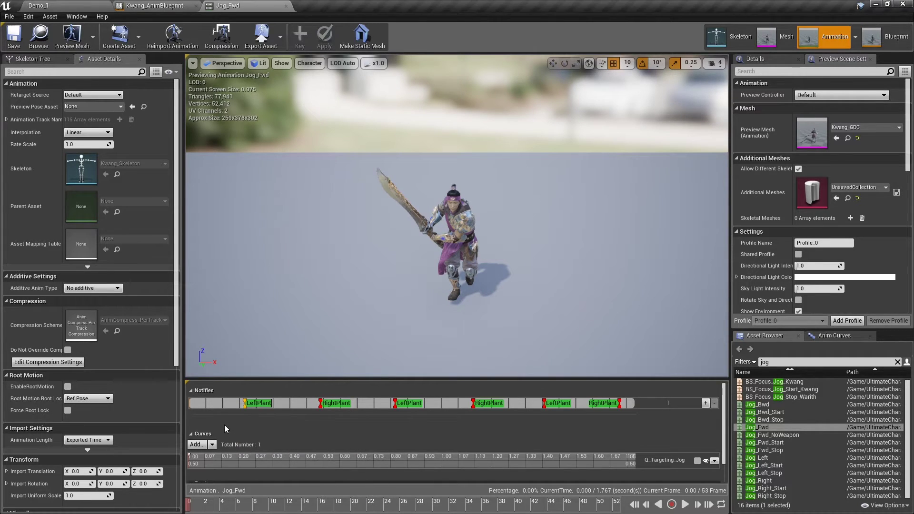
{"action": "left_click", "coordinate": [332, 407]}
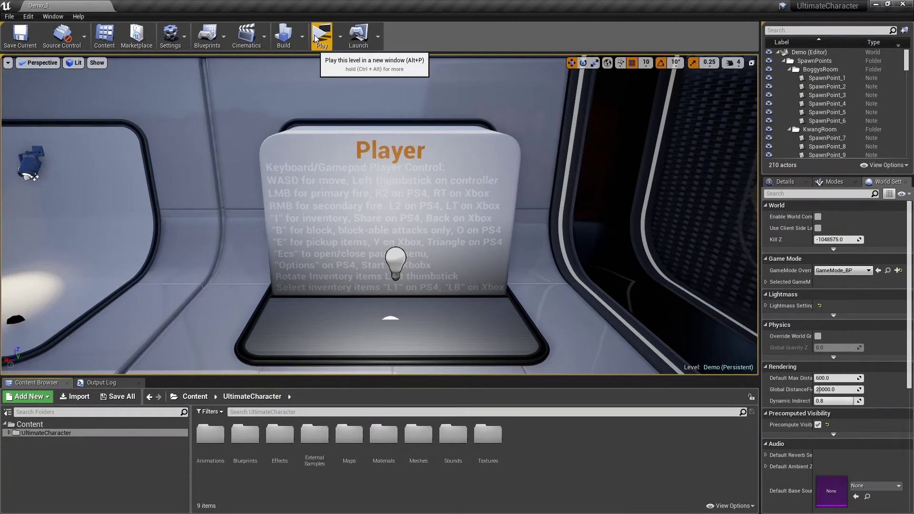
Step: Run the Demo level, test Kwang's forward and sideways movement in the game preview, and end the session
{"action": "left_click", "coordinate": [315, 38]}
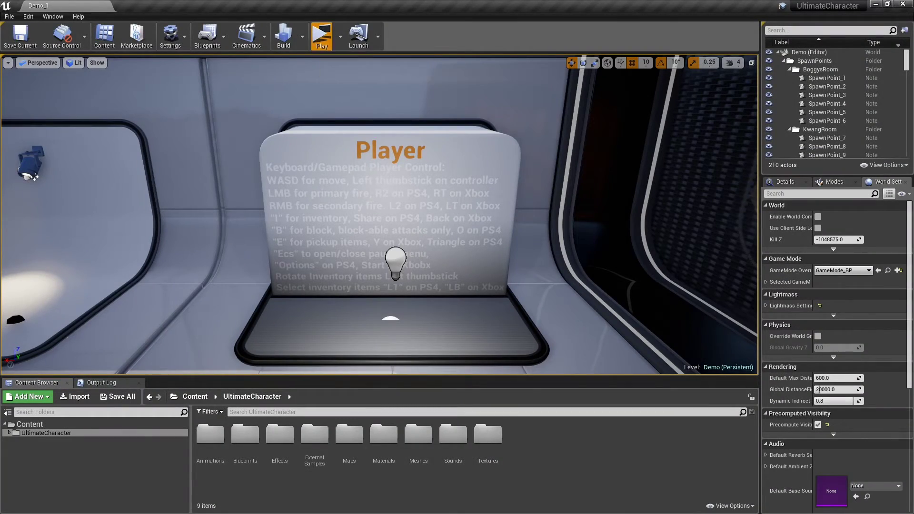
{"action": "key", "text": "w"}
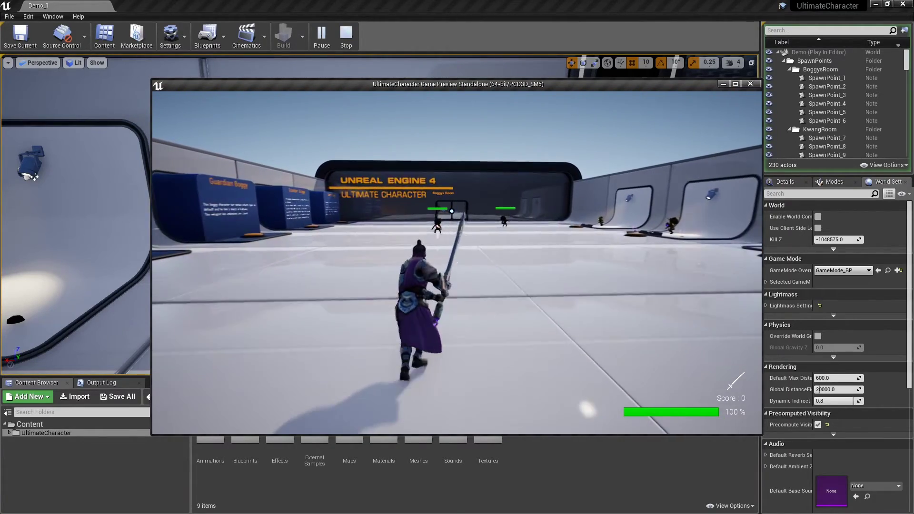
{"action": "left_click", "coordinate": [451, 211]}
{"action": "key", "text": "w"}
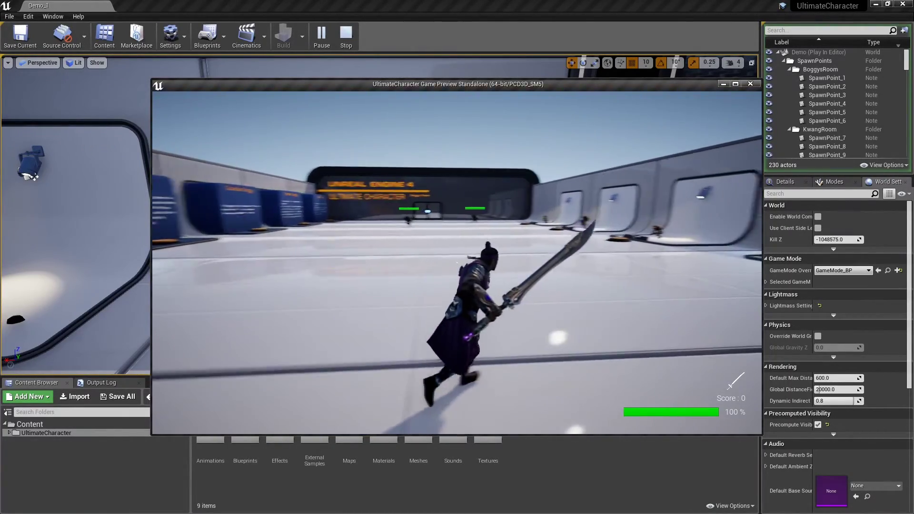
{"action": "key", "text": "w"}
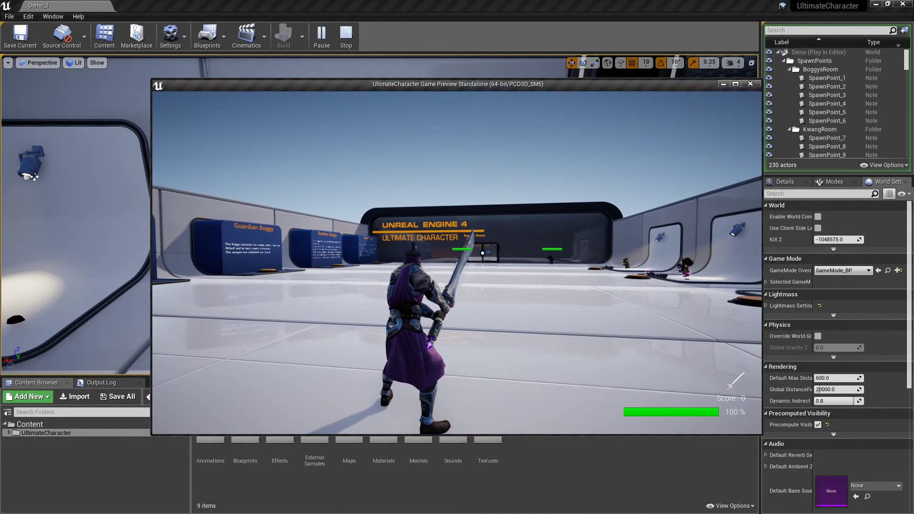
{"action": "key", "text": "a"}
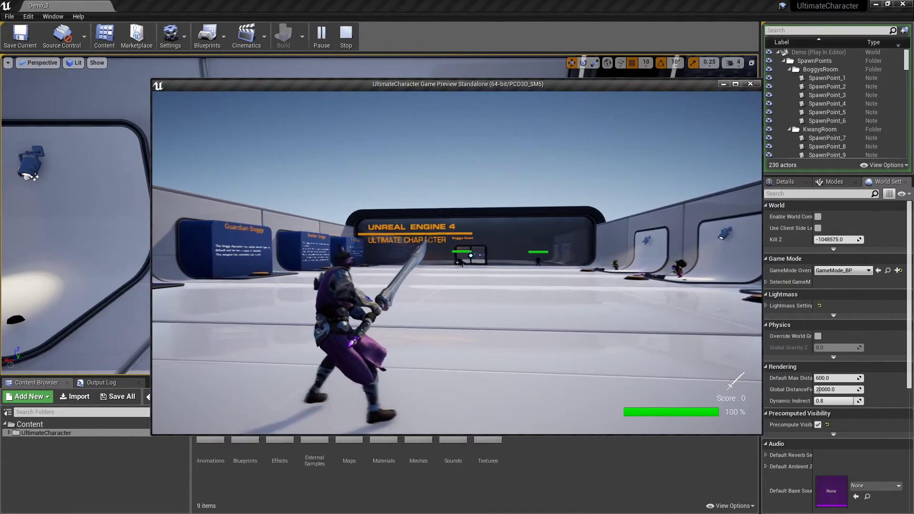
{"action": "key", "text": "d"}
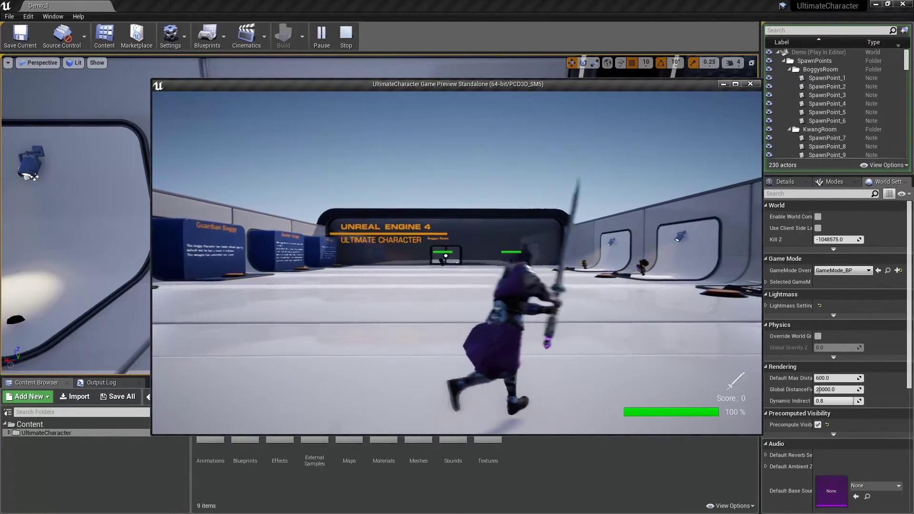
{"action": "key", "text": "w"}
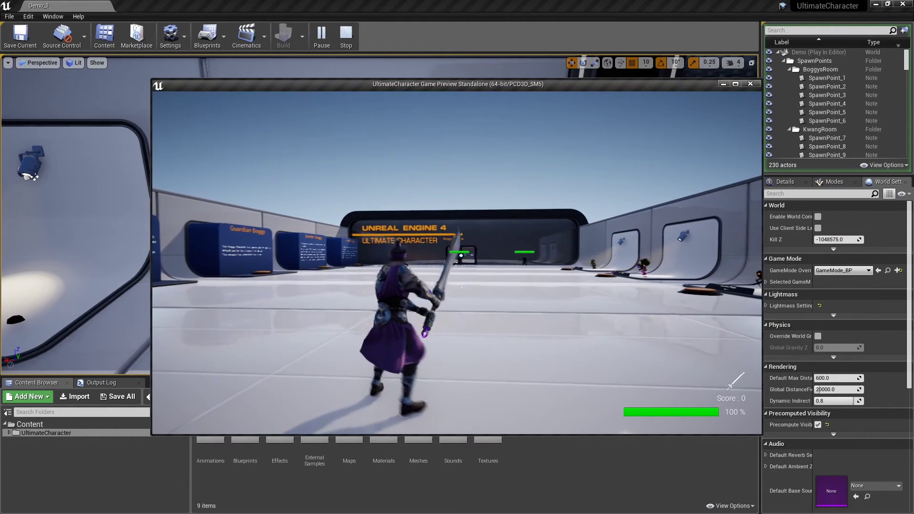
{"action": "key", "text": "Escape"}
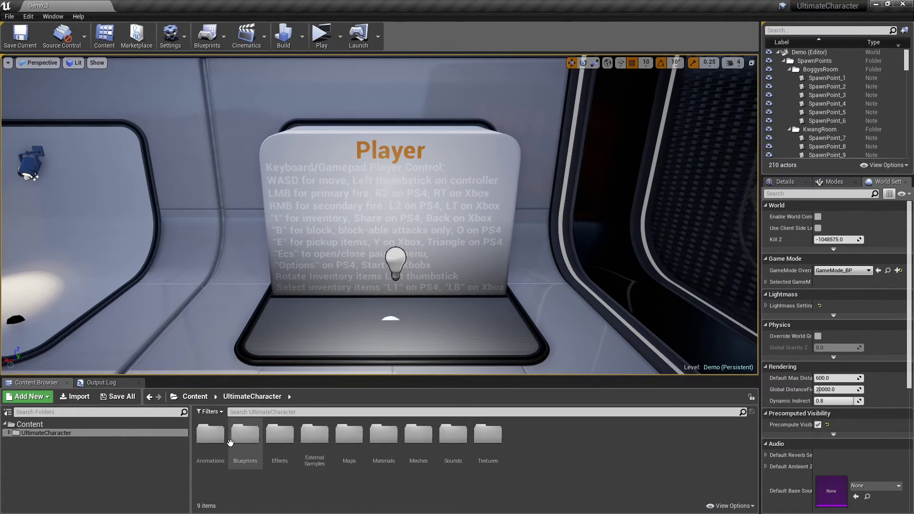
Step: Open Player_Kwang_BP from the Blueprints/Characters/Kwang folder and examine the Forward animation settings under Dodge Animations
{"action": "double_click", "coordinate": [230, 443]}
{"action": "double_click", "coordinate": [272, 436]}
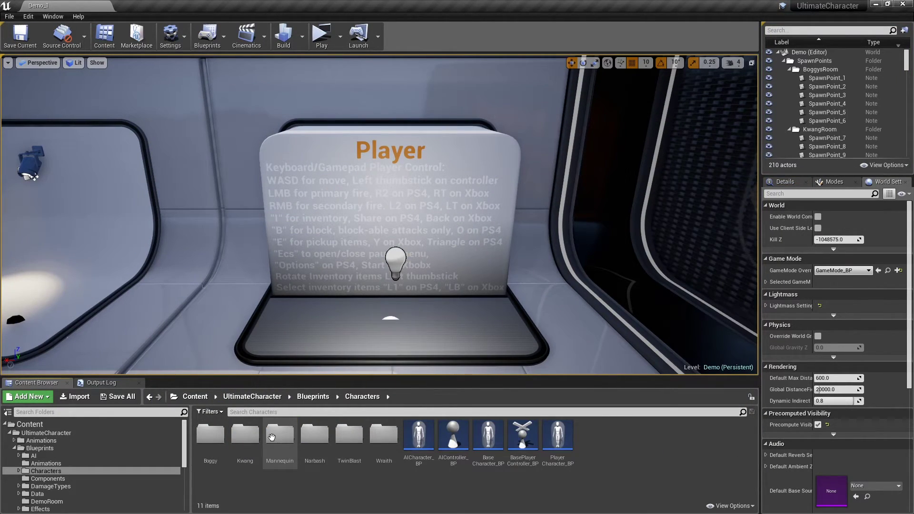
{"action": "double_click", "coordinate": [235, 463]}
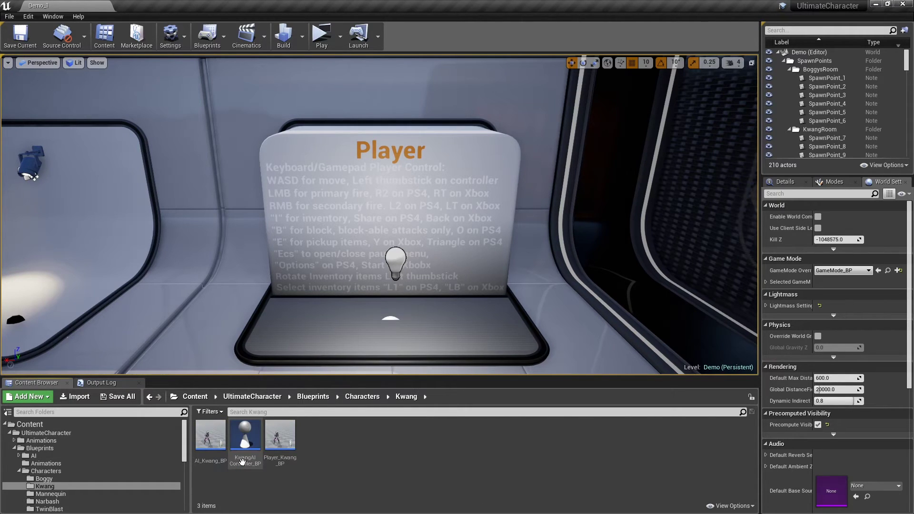
{"action": "double_click", "coordinate": [274, 448]}
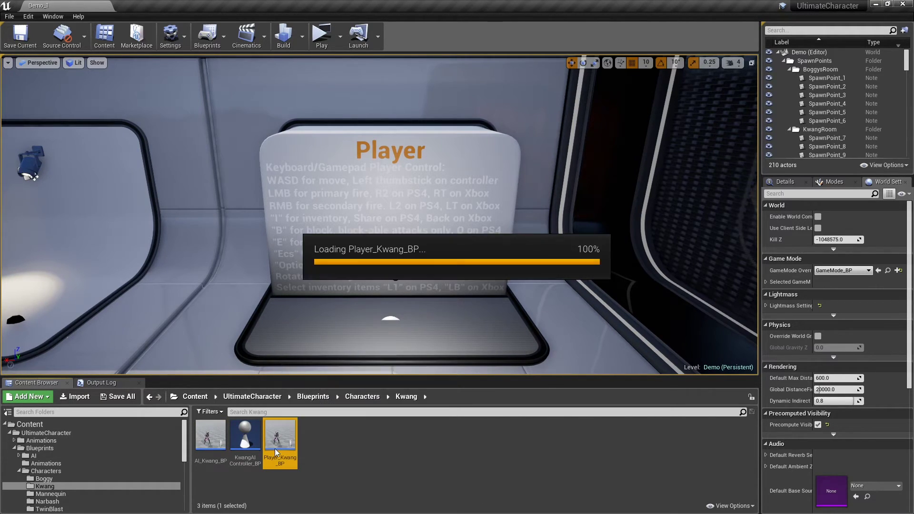
{"action": "scroll", "coordinate": [275, 447], "scroll_direction": "down", "scroll_amount": 5}
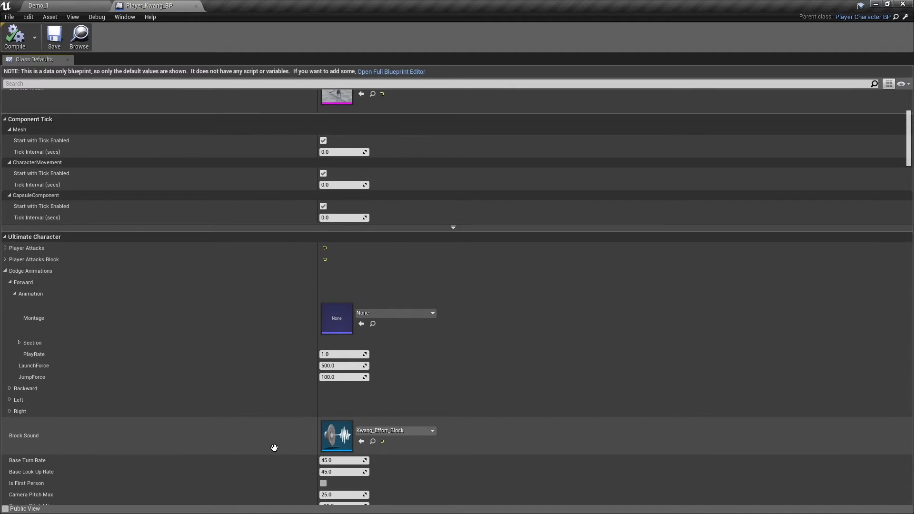
{"action": "left_click", "coordinate": [10, 252]}
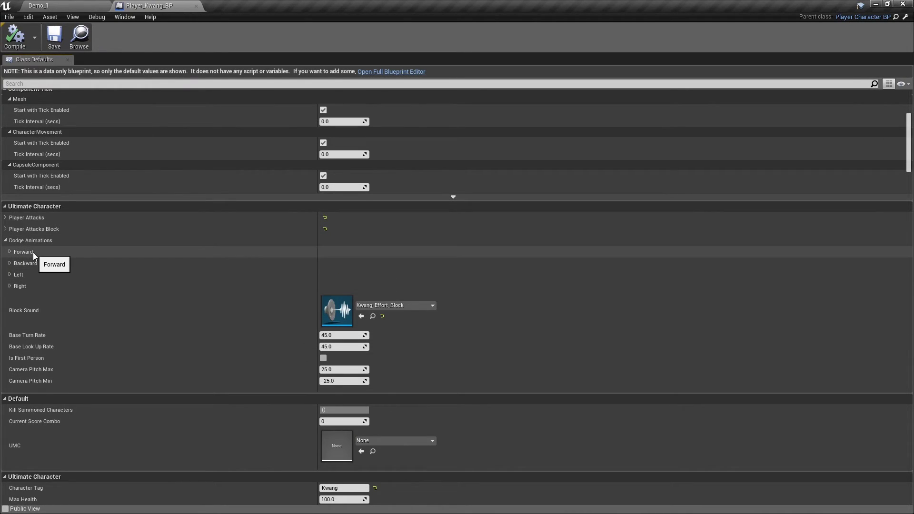
{"action": "double_click", "coordinate": [33, 253]}
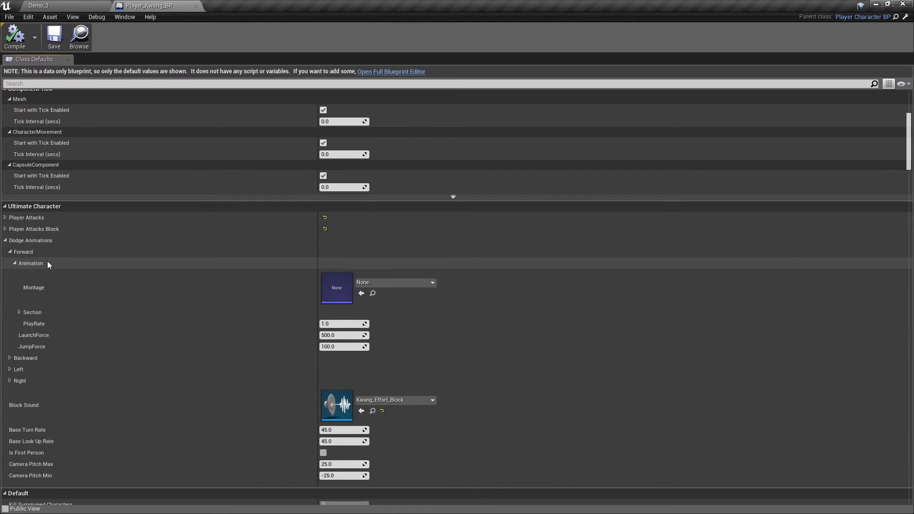
{"action": "double_click", "coordinate": [47, 262]}
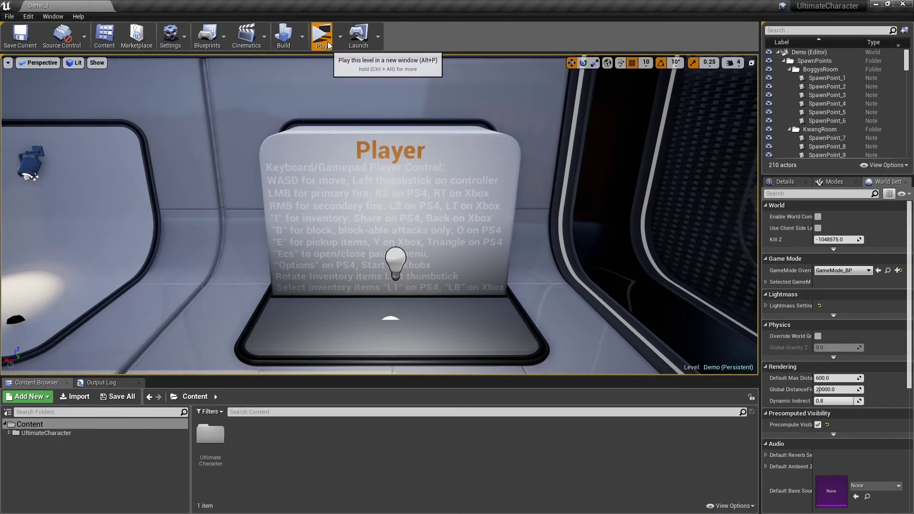
Step: Play the level again, approach the Boggy enemies, test Kwang's attacks and dodging in combat, and end the session
{"action": "left_click", "coordinate": [322, 38]}
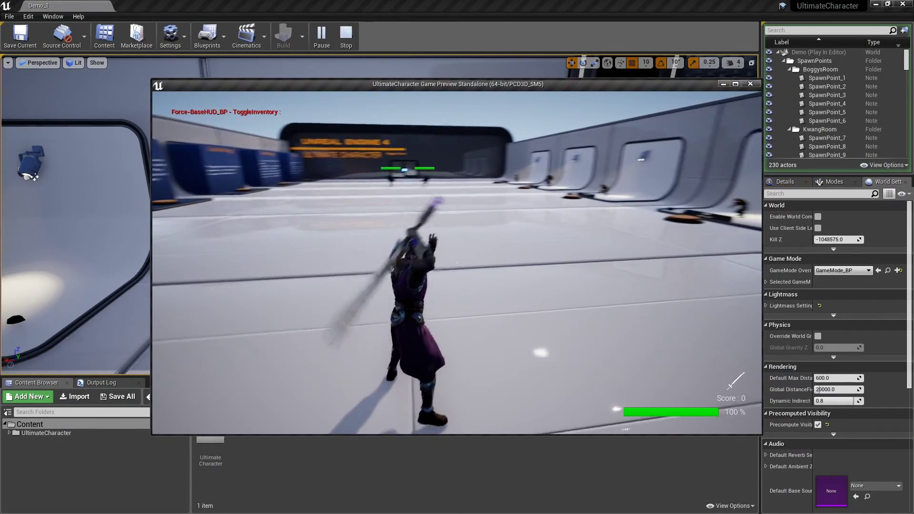
{"action": "key", "text": "w"}
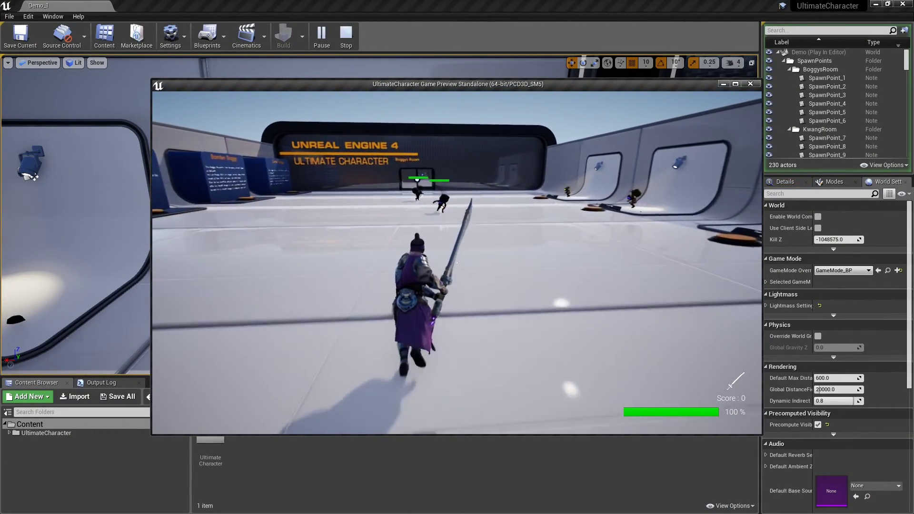
{"action": "left_click", "coordinate": [457, 263]}
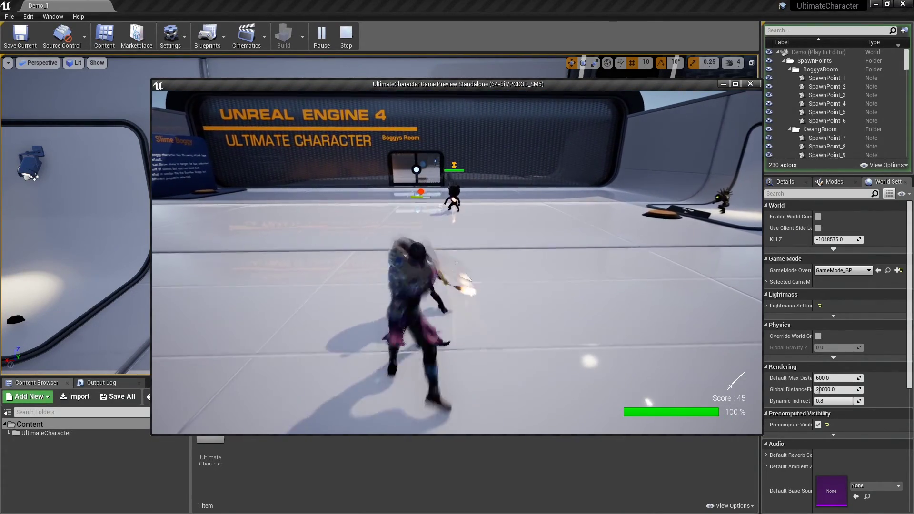
{"action": "left_click", "coordinate": [457, 263]}
{"action": "left_click", "coordinate": [458, 263]}
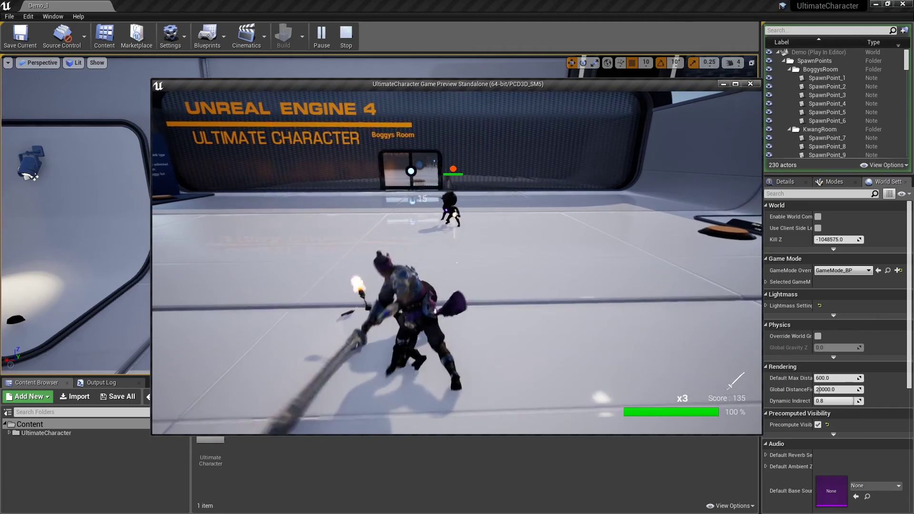
{"action": "key", "text": "space"}
{"action": "key", "text": "w"}
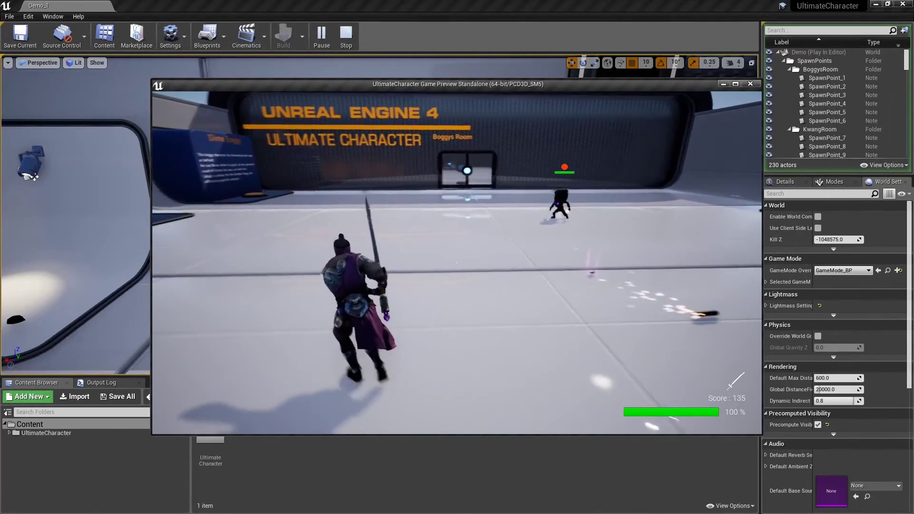
{"action": "key", "text": "w"}
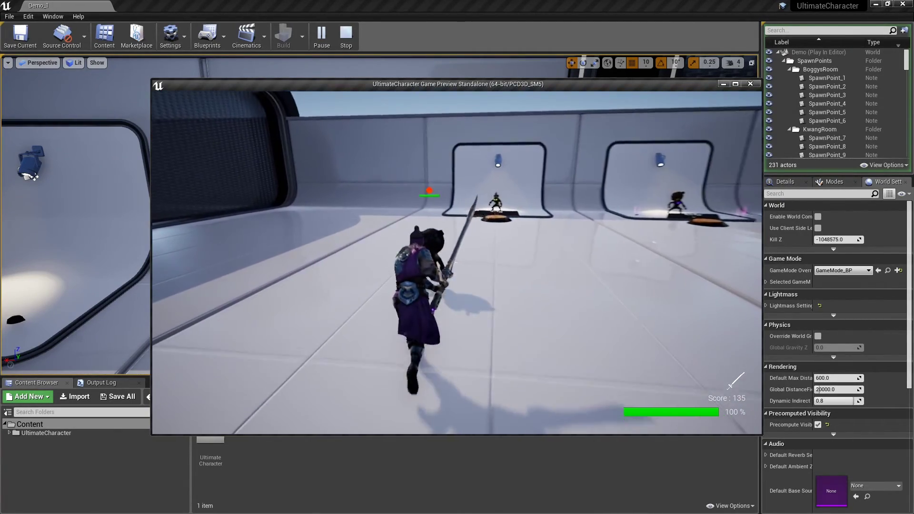
{"action": "left_click", "coordinate": [457, 263]}
{"action": "left_click", "coordinate": [457, 263]}
{"action": "left_click", "coordinate": [457, 263]}
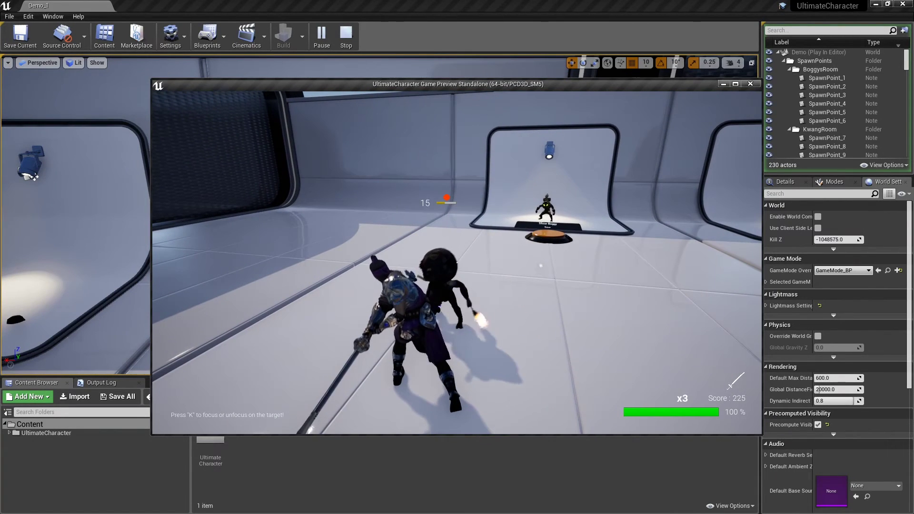
{"action": "key", "text": "Escape"}
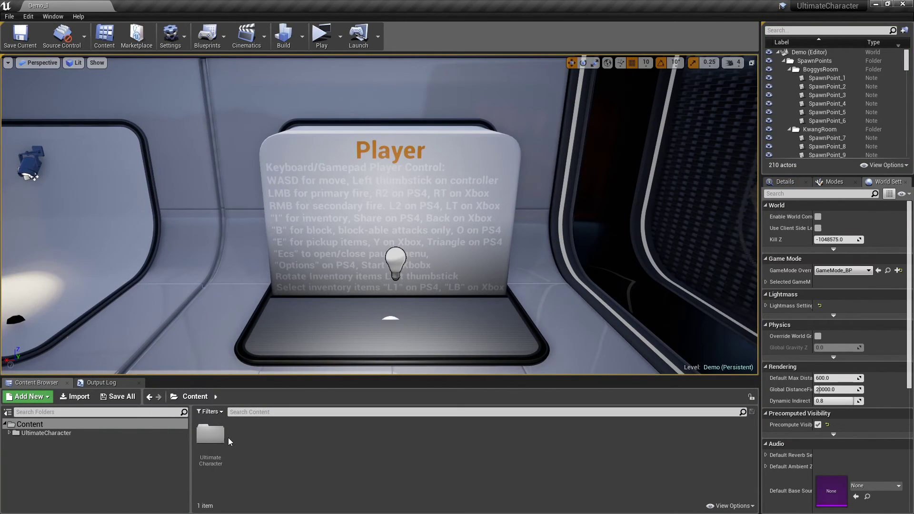
Step: Open AI_BomberBoggy_BP from the Blueprints/Characters/Boggy folder and examine its Ultimate Character defaults, such as Dodge Animation
{"action": "double_click", "coordinate": [238, 437]}
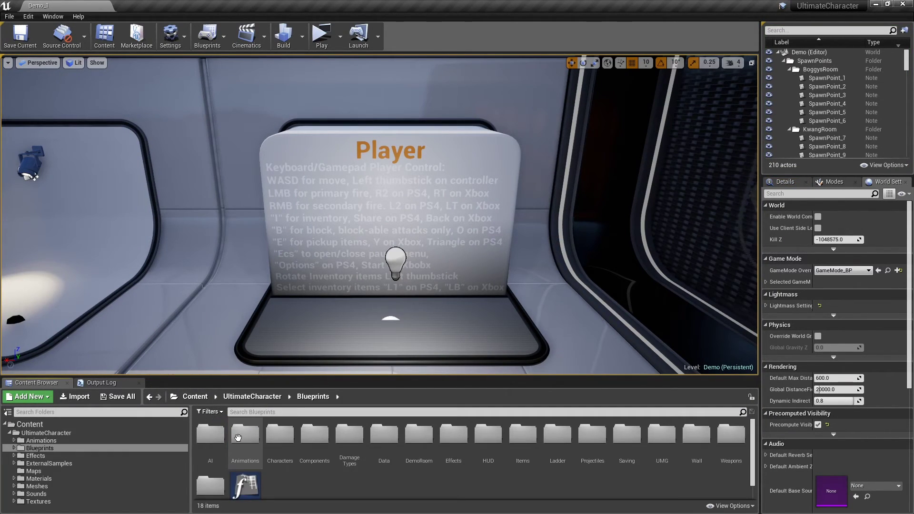
{"action": "double_click", "coordinate": [276, 443]}
{"action": "double_click", "coordinate": [206, 445]}
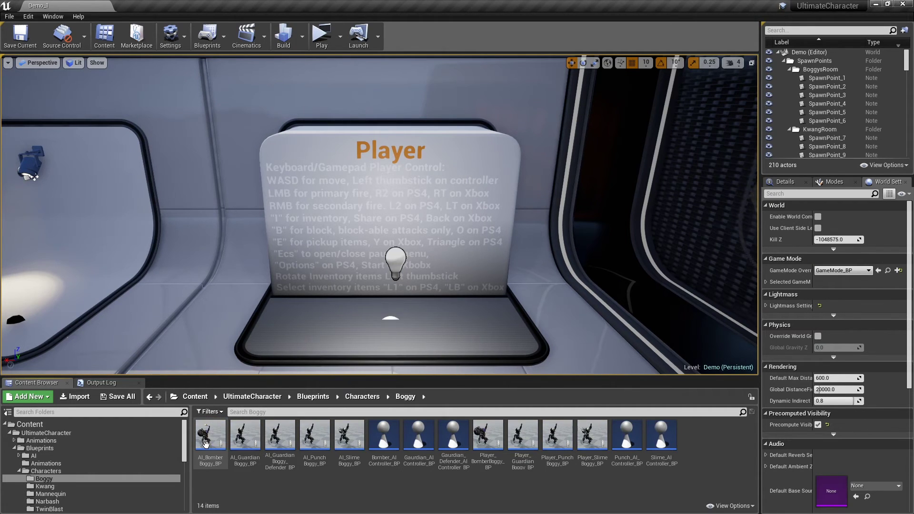
{"action": "double_click", "coordinate": [208, 446]}
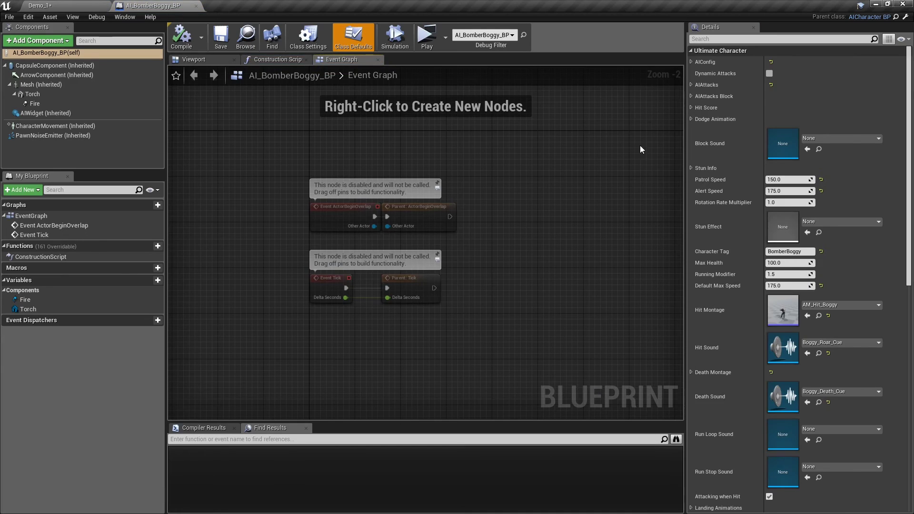
{"action": "left_click", "coordinate": [703, 107]}
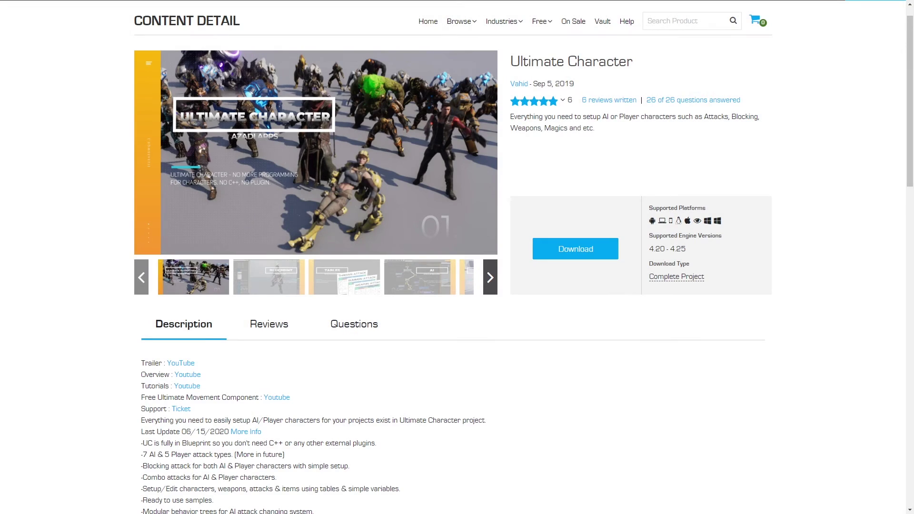
Step: Switch to the Ultimate Character marketplace page in the browser and review the product description and feature list
{"action": "scroll", "coordinate": [453, 257], "scroll_direction": "down", "scroll_amount": 1}
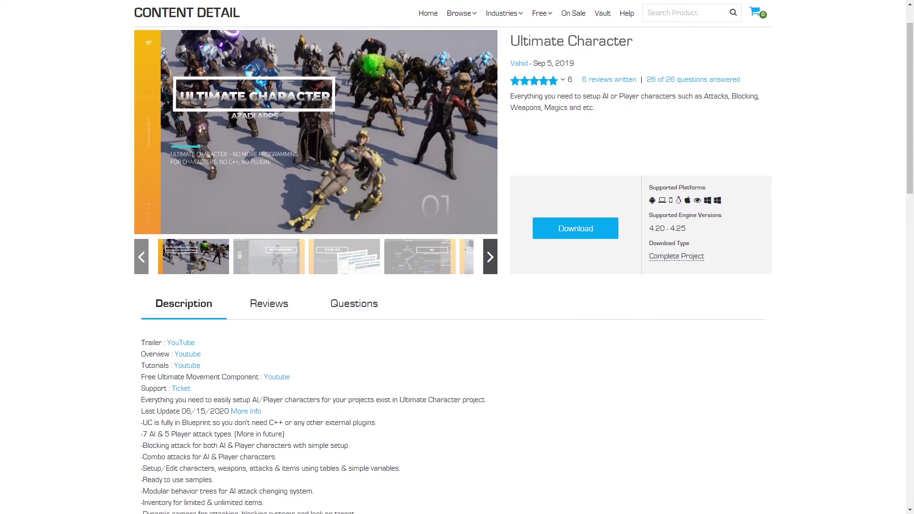
{"action": "scroll", "coordinate": [453, 267], "scroll_direction": "down", "scroll_amount": 2}
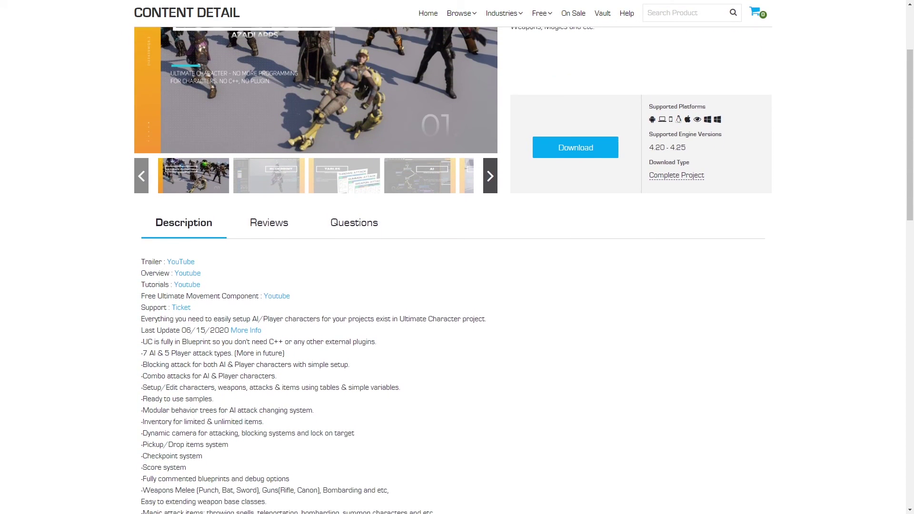
{"action": "scroll", "coordinate": [454, 267], "scroll_direction": "down", "scroll_amount": 2}
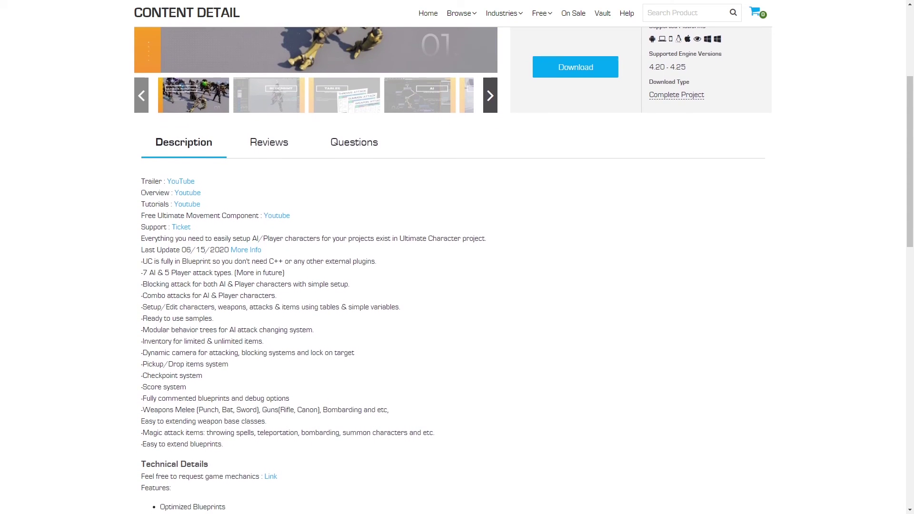